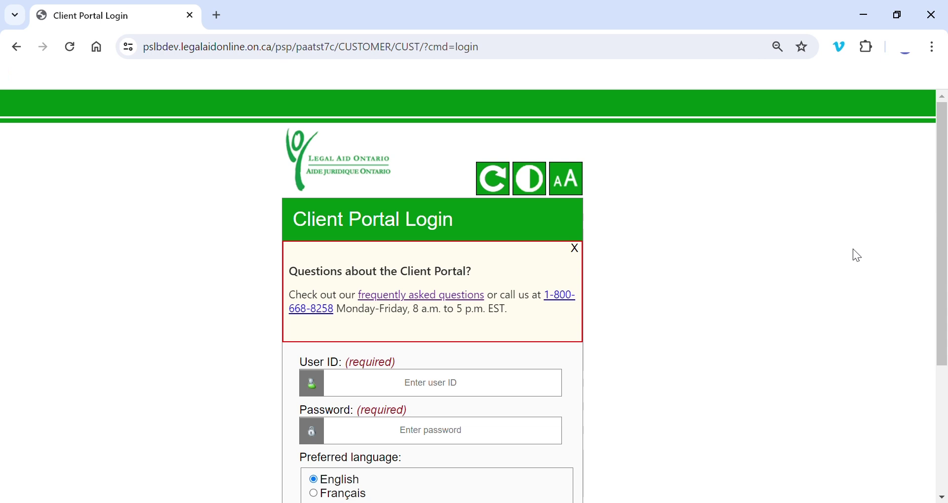
# Step: Follow the 'Get started here' link for new clients to the eligibility introduction page
pyautogui.scroll(-3, 852, 249)
pyautogui.scroll(-2, 852, 249)
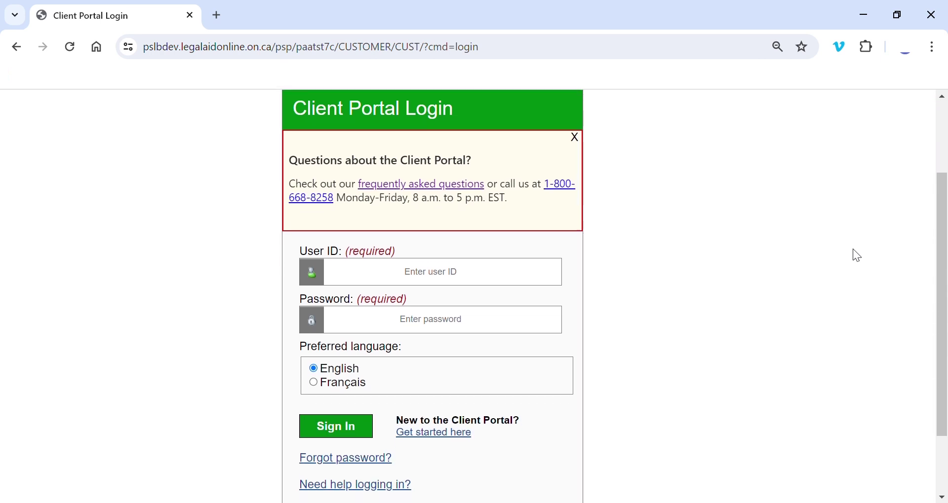
pyautogui.scroll(-2, 853, 249)
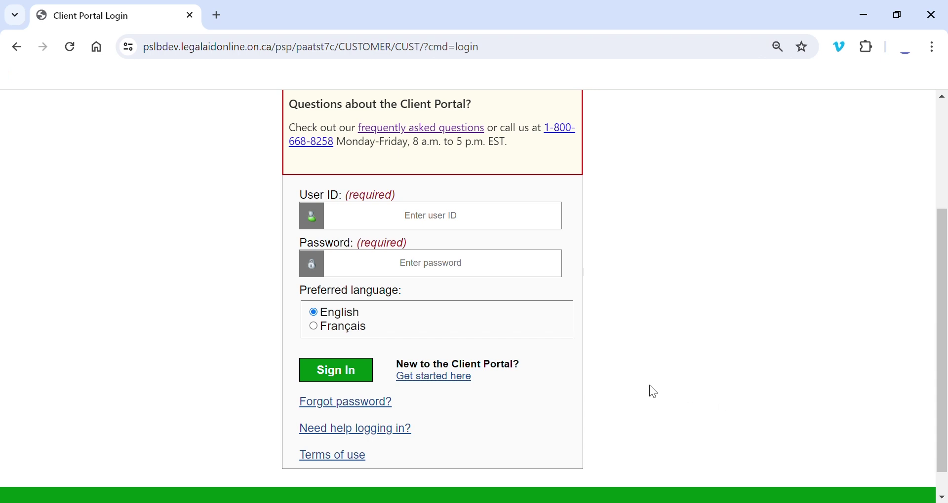
pyautogui.click(472, 383)
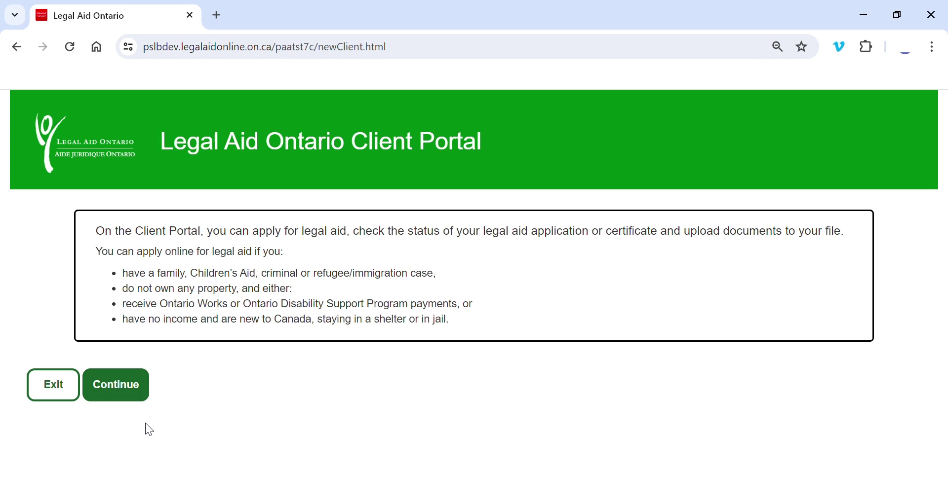
# Step: Continue past the introduction, start the questionnaire in English, and answer No to applying before
pyautogui.click(135, 395)
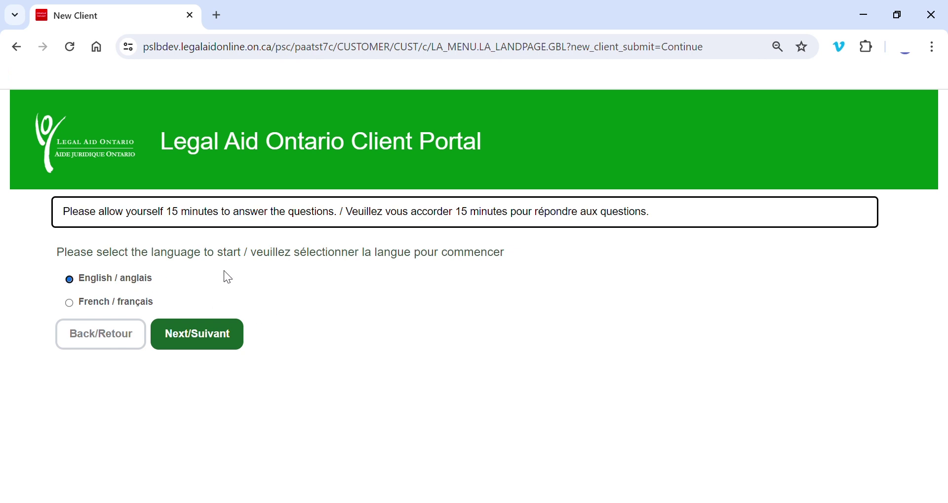
pyautogui.click(237, 345)
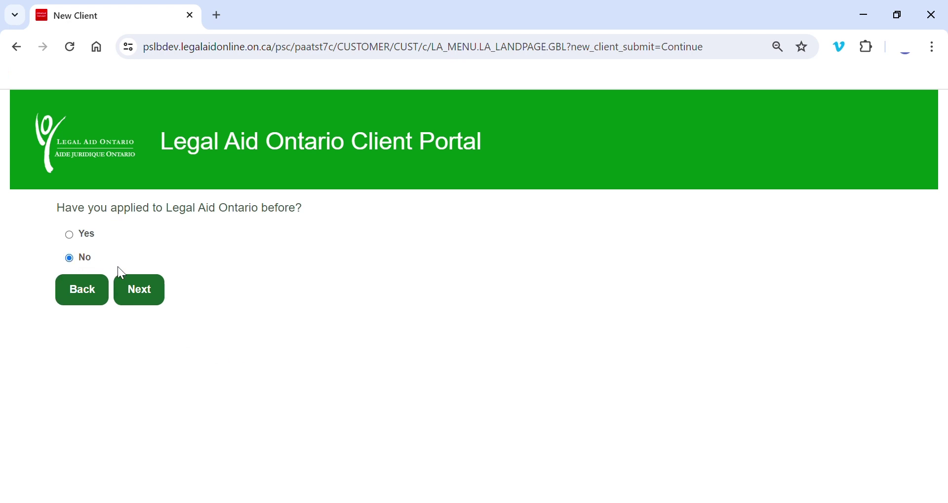
pyautogui.click(161, 306)
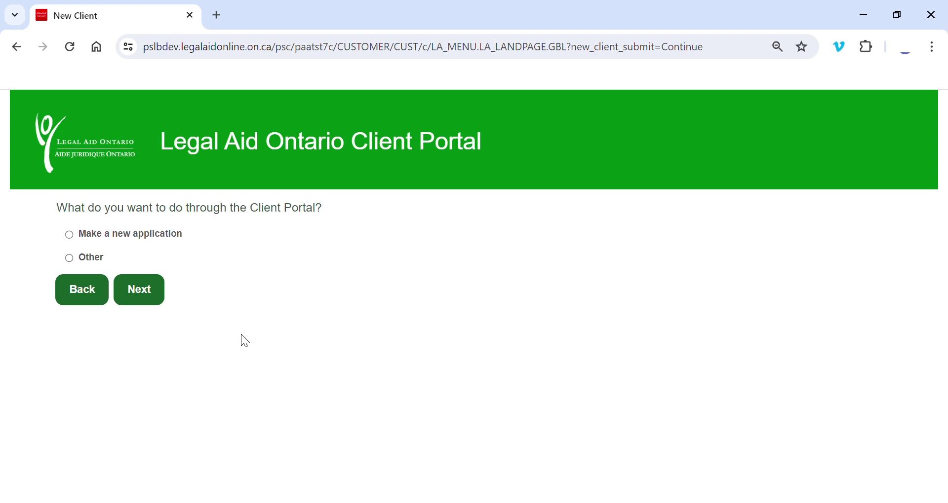
# Step: Choose 'Make a new application' and submit an answer to the Ontario residency question
pyautogui.click(70, 237)
pyautogui.click(151, 303)
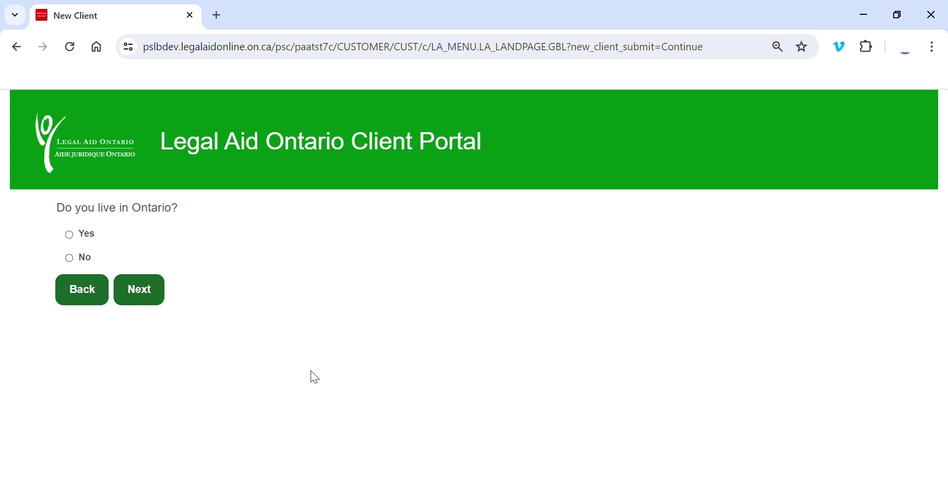
pyautogui.click(70, 234)
pyautogui.press('Down')
pyautogui.click(161, 306)
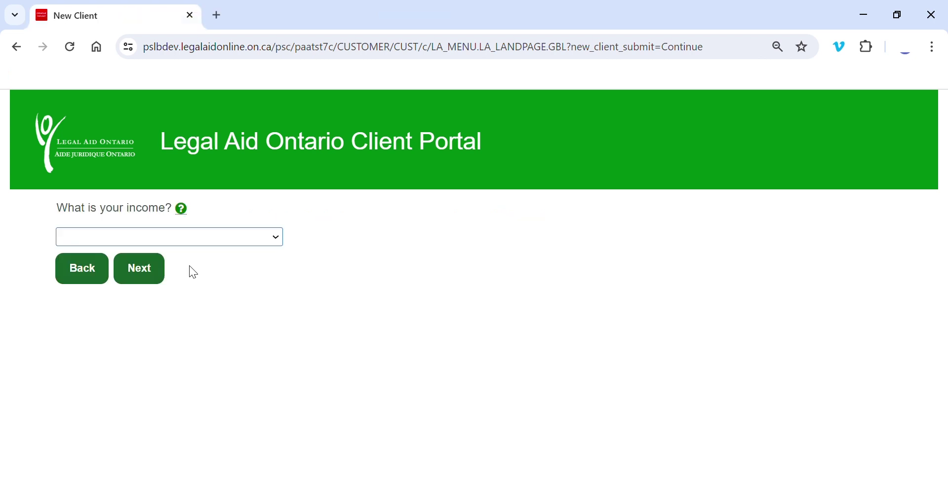
# Step: Submit Ontario Works as the income source and answer the real-estate question
pyautogui.click(158, 277)
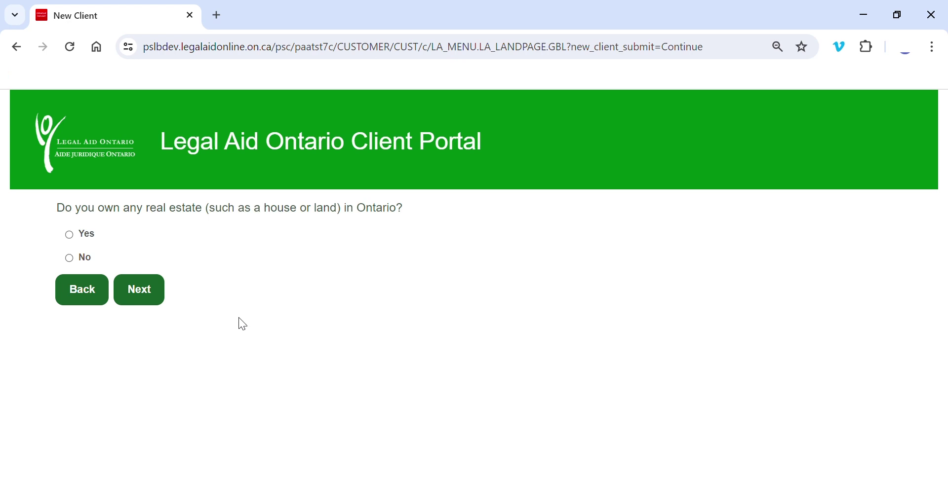
pyautogui.click(151, 300)
pyautogui.click(162, 304)
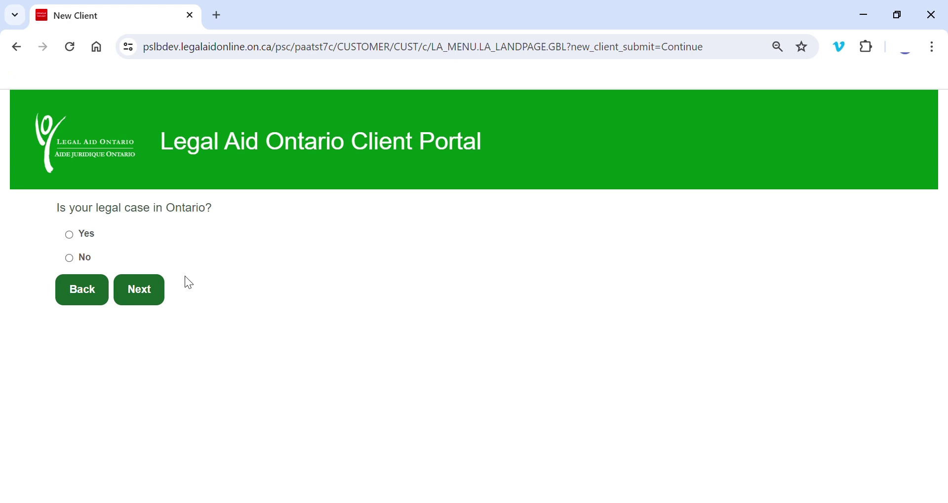
# Step: Answer Yes to the case being in Ontario and choose Children's Aid as the case type
pyautogui.click(68, 235)
pyautogui.click(162, 298)
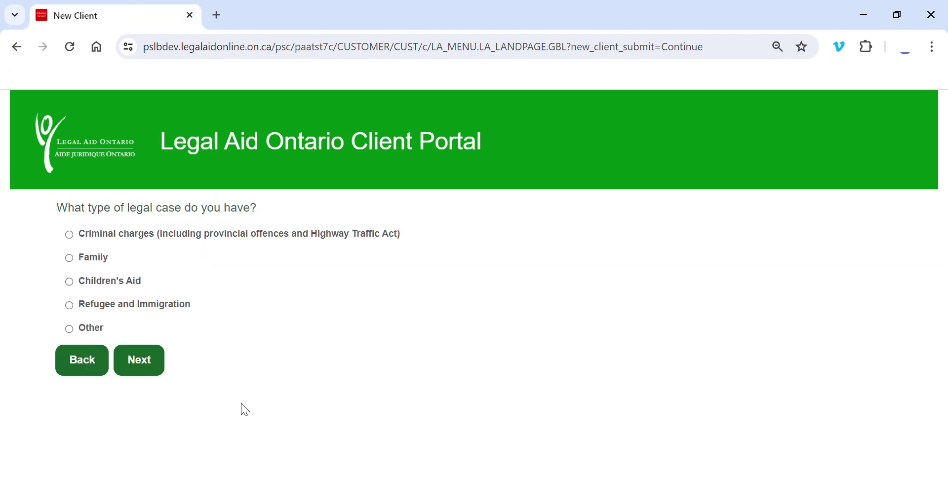
pyautogui.click(68, 282)
pyautogui.click(156, 364)
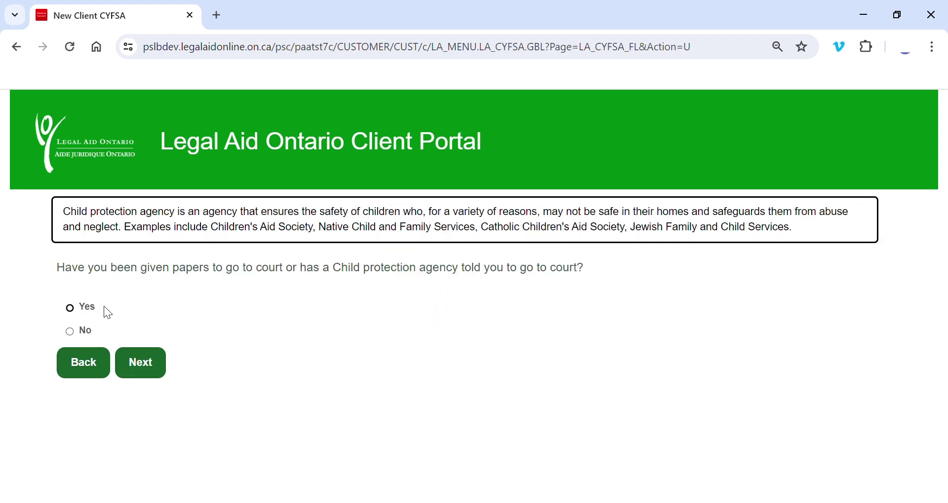
# Step: Get past the court papers question and choose Interim society care as the case
pyautogui.click(148, 364)
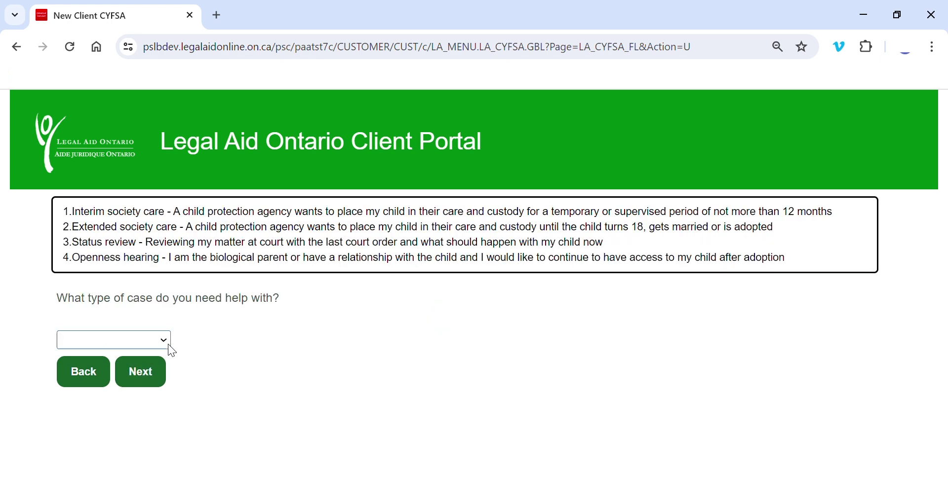
pyautogui.click(152, 366)
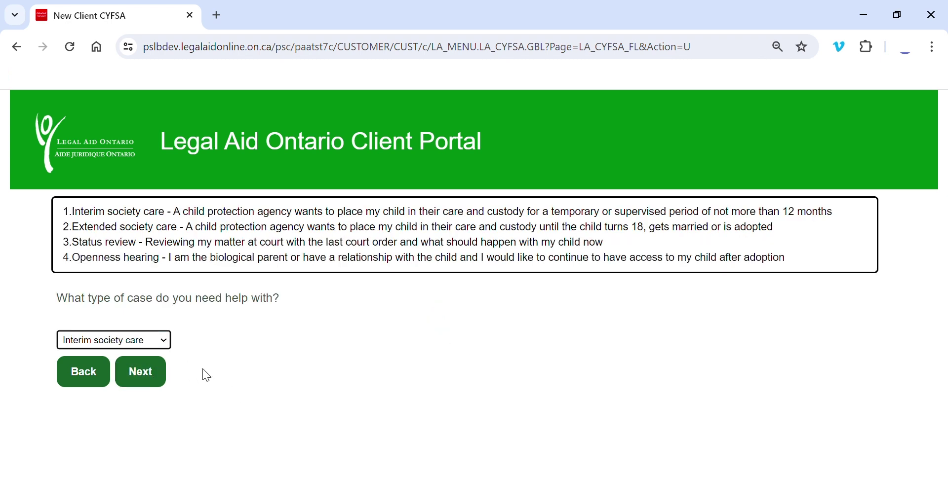
pyautogui.click(160, 379)
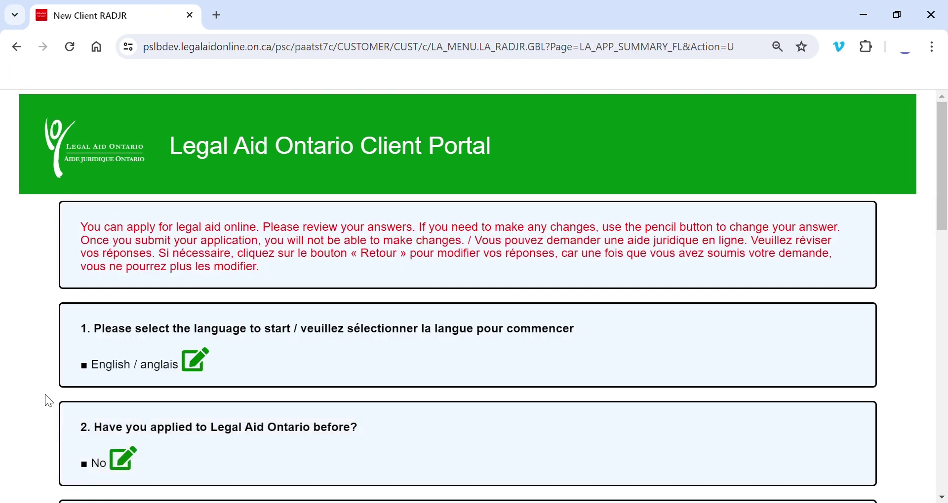
pyautogui.scroll(-3, 11, 391)
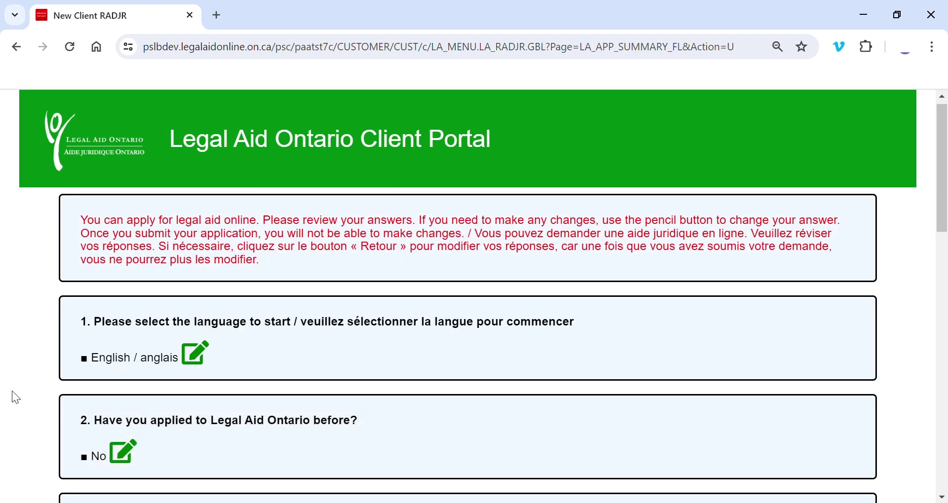
pyautogui.scroll(-3, 12, 391)
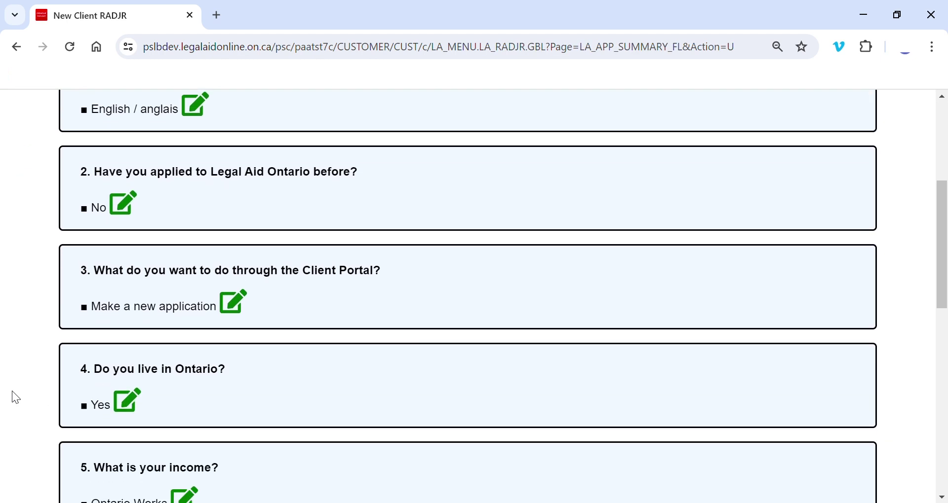
pyautogui.scroll(-2, 12, 391)
pyautogui.scroll(-2, 12, 391)
pyautogui.scroll(-1, 12, 390)
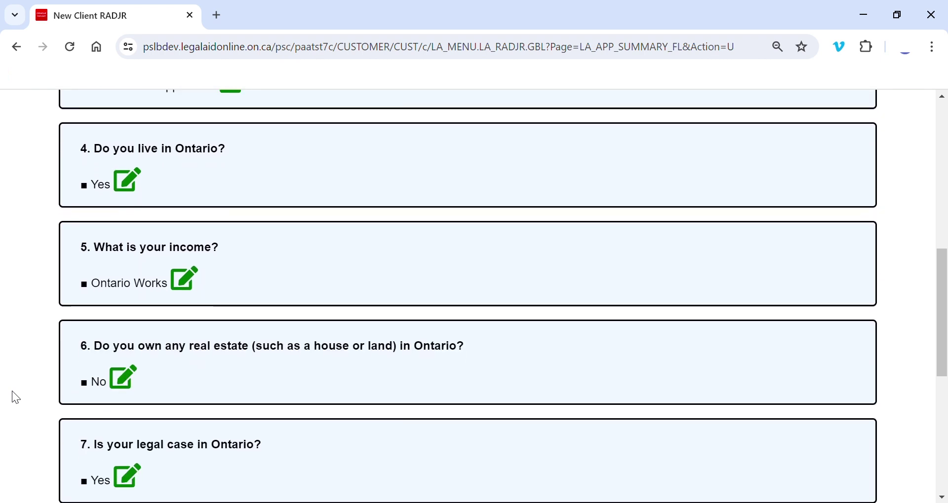
pyautogui.scroll(-2, 12, 391)
pyautogui.scroll(-1, 11, 391)
pyautogui.scroll(-1, 12, 391)
pyautogui.scroll(-3, 12, 391)
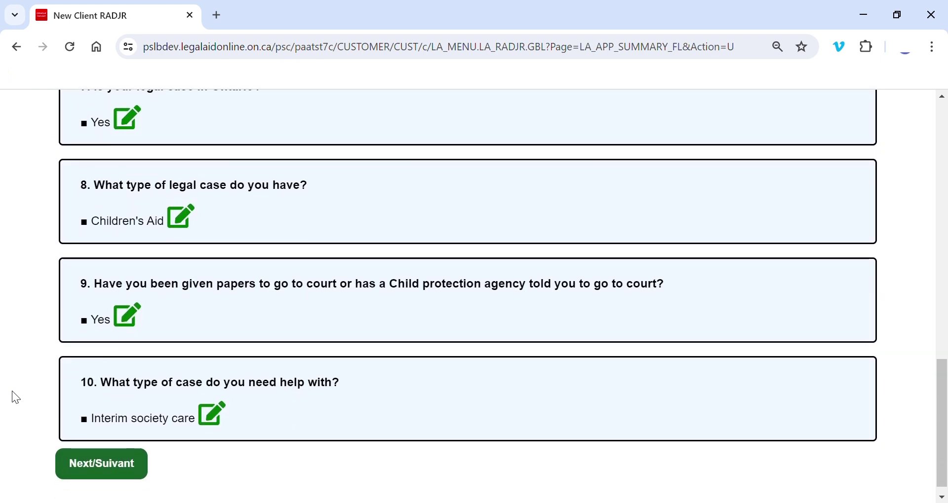
pyautogui.scroll(-1, 12, 391)
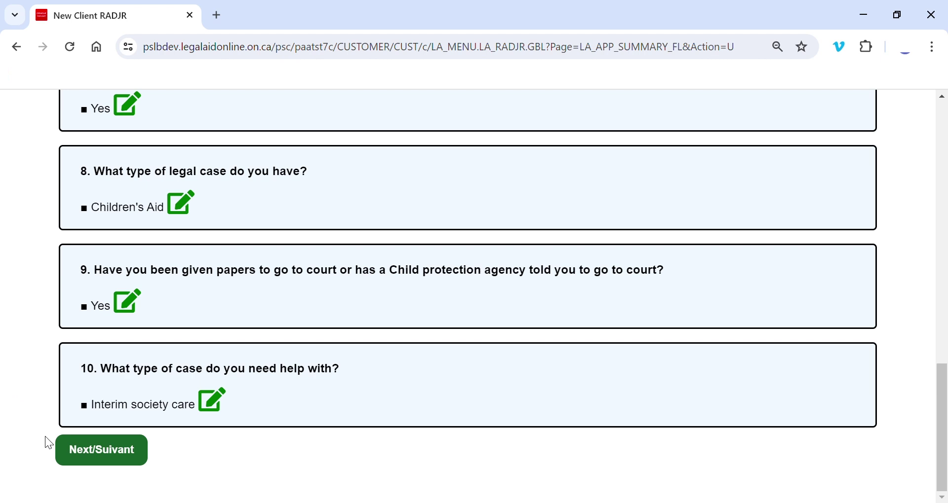
# Step: Submit the reviewed answers and enter the name Jane Doe
pyautogui.click(130, 466)
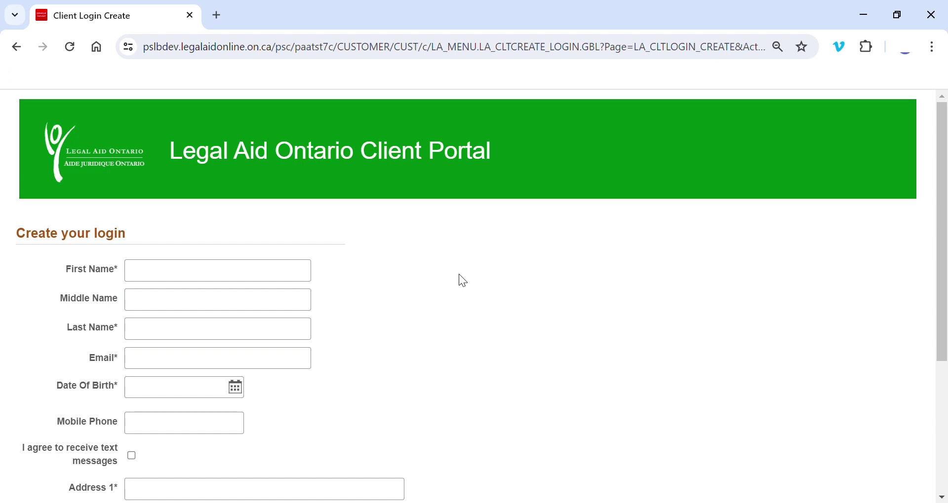
pyautogui.click(276, 271)
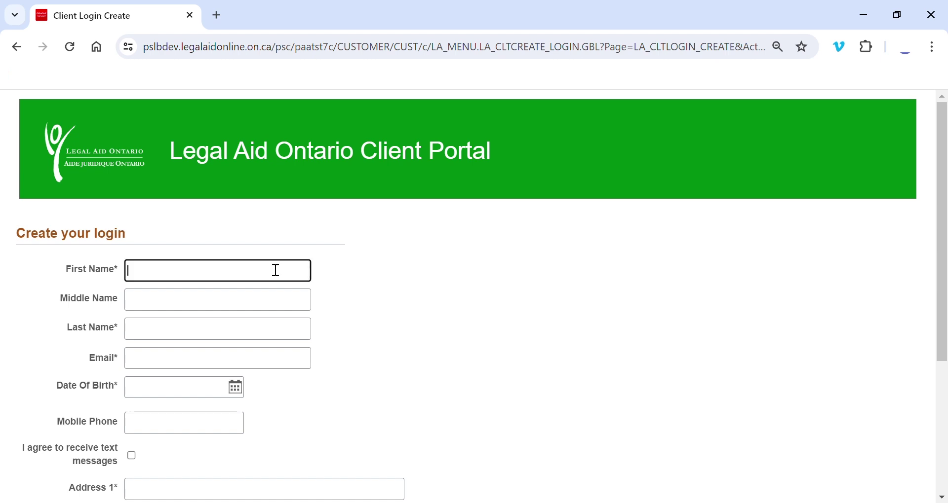
pyautogui.write('Jane')
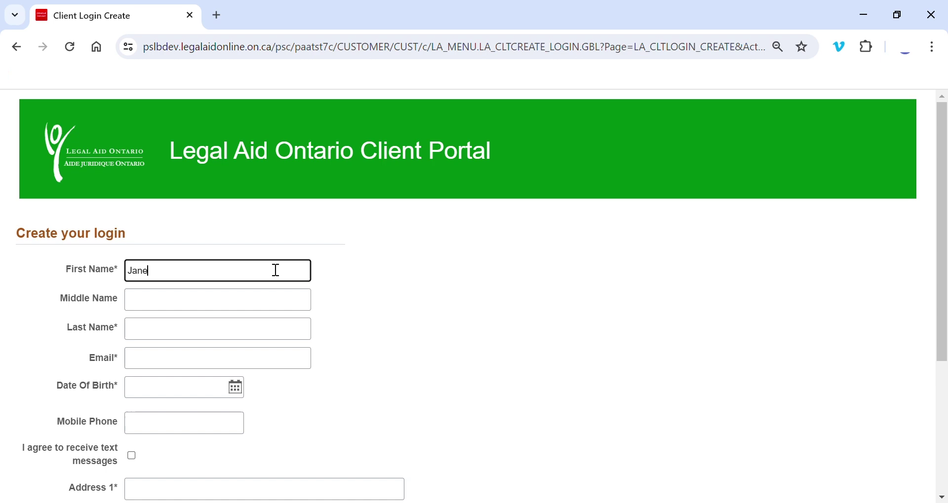
pyautogui.press('Tab')
pyautogui.press('Tab')
pyautogui.write('Doe')
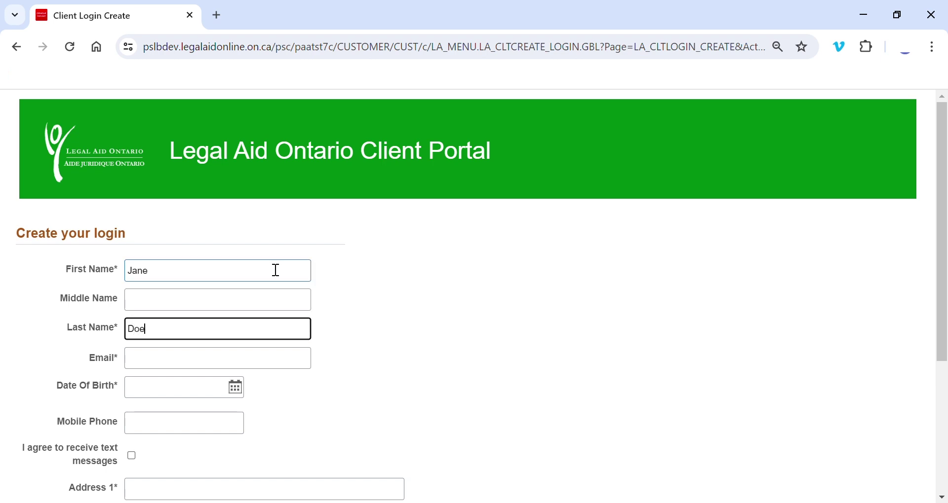
# Step: Fill in the email address and set the date of birth to 03/17/2024
pyautogui.scroll(-1, 275, 269)
pyautogui.click(228, 308)
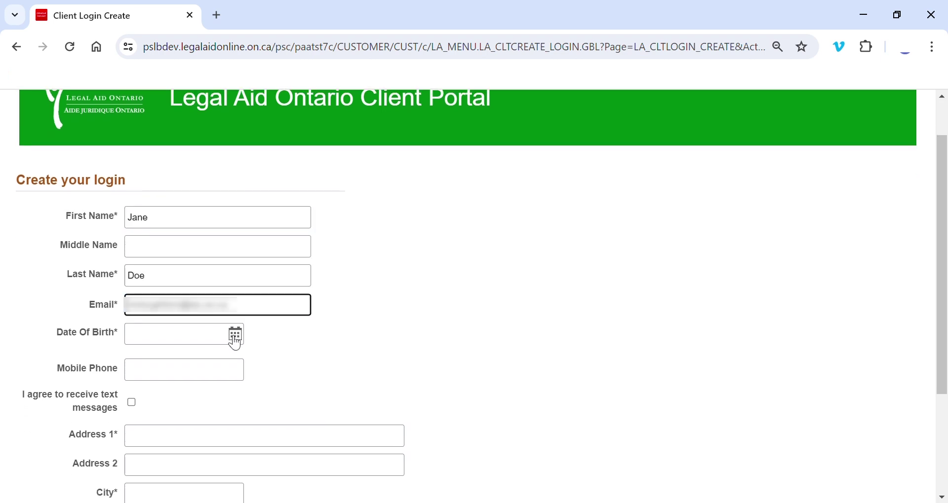
pyautogui.click(238, 336)
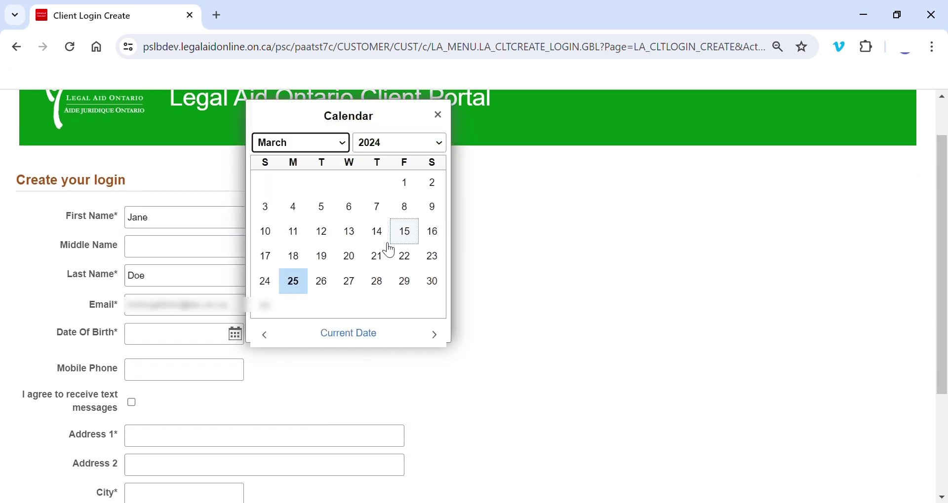
pyautogui.click(266, 256)
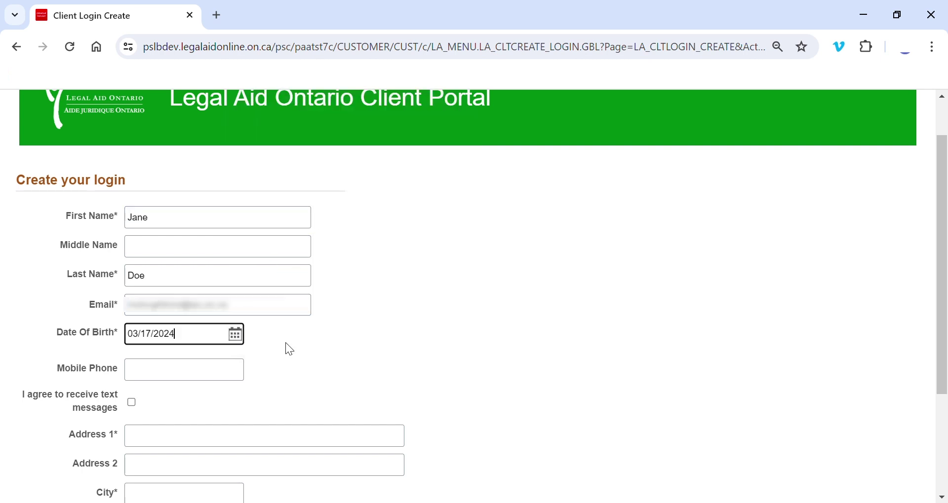
pyautogui.scroll(-2, 336, 347)
pyautogui.scroll(-1, 341, 353)
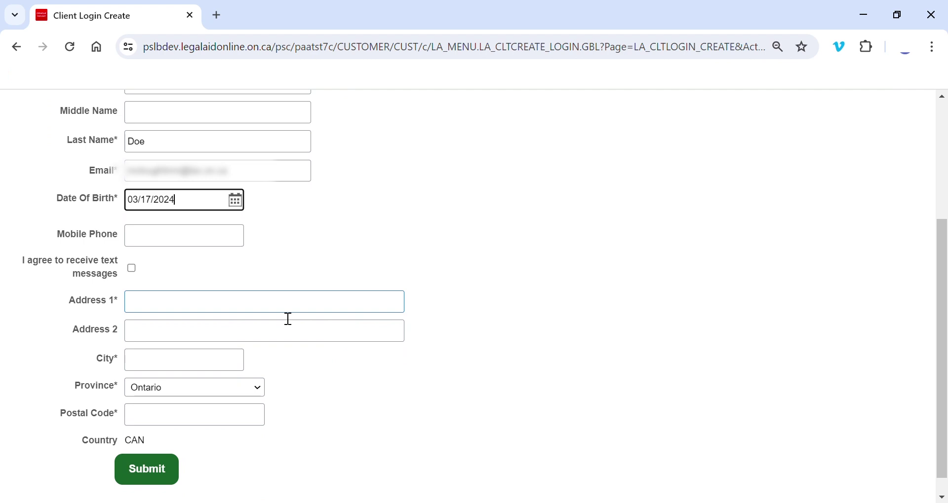
# Step: Enter the address 123 Fake Street, Toronto, postal code M3A 2C9
pyautogui.click(288, 311)
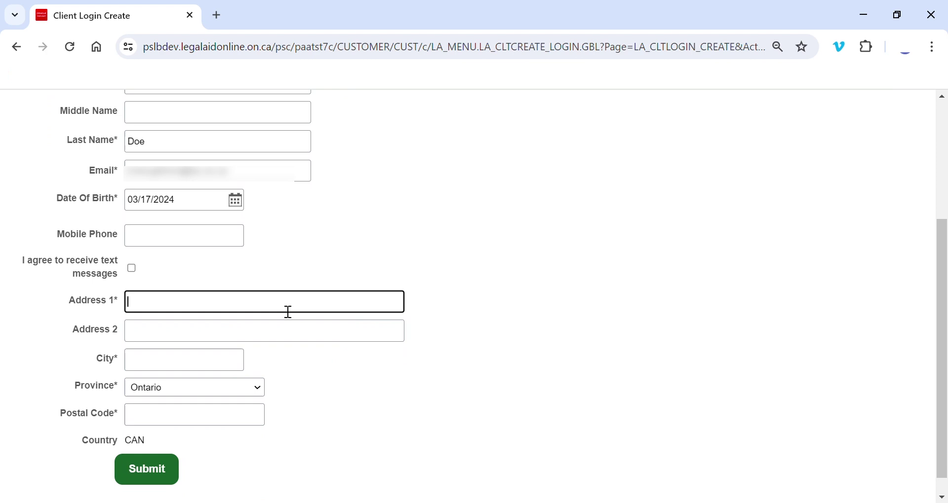
pyautogui.write('123 Fake')
pyautogui.write(' Street')
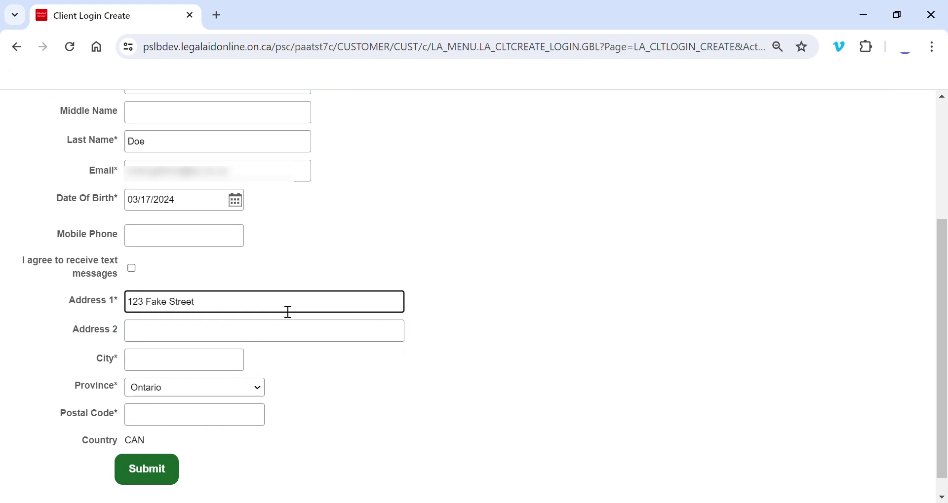
pyautogui.click(211, 371)
pyautogui.write('Tor')
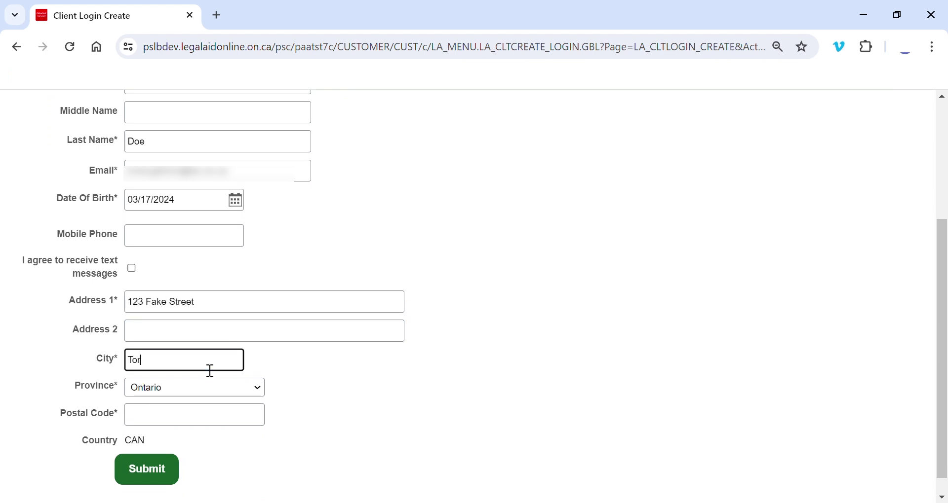
pyautogui.write('onto')
pyautogui.click(183, 423)
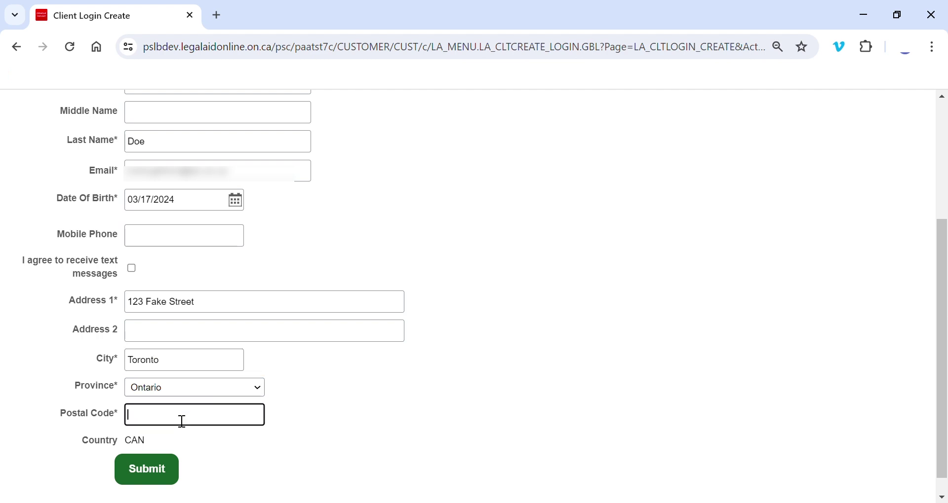
pyautogui.write('M3A')
pyautogui.write('2C9')
pyautogui.scroll(-1, 379, 418)
# Step: Submit the new login details to trigger email verification
pyautogui.click(157, 449)
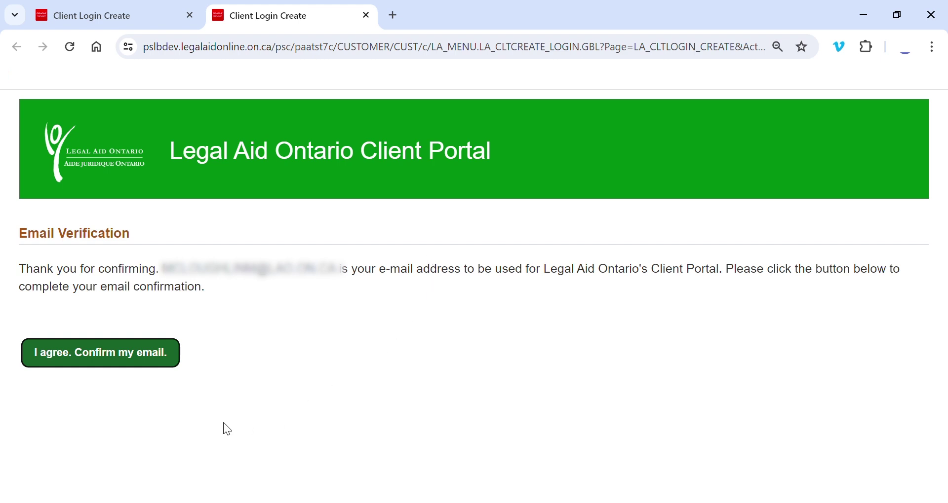
# Step: Confirm the email address with 'I agree. Confirm my email.'
pyautogui.click(141, 367)
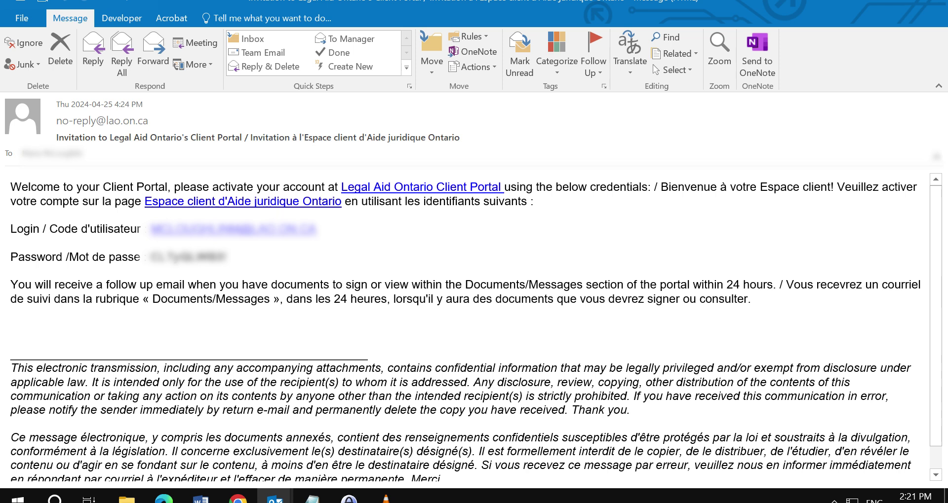
pyautogui.hotkey('alt', 'Tab')
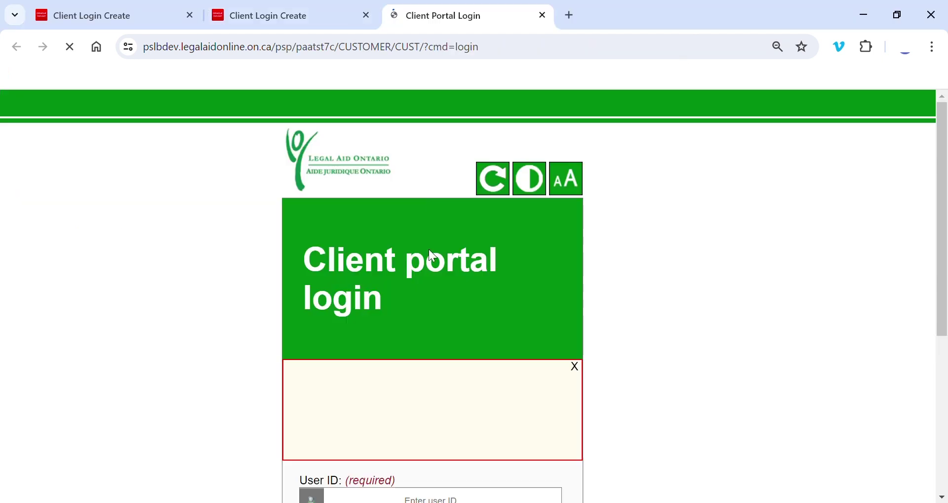
pyautogui.scroll(-3, 428, 249)
pyautogui.scroll(-2, 428, 316)
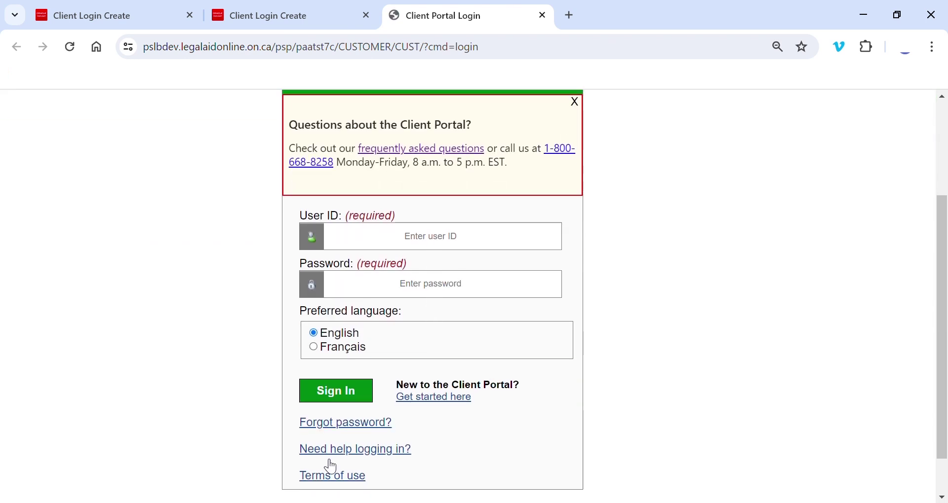
pyautogui.click(429, 238)
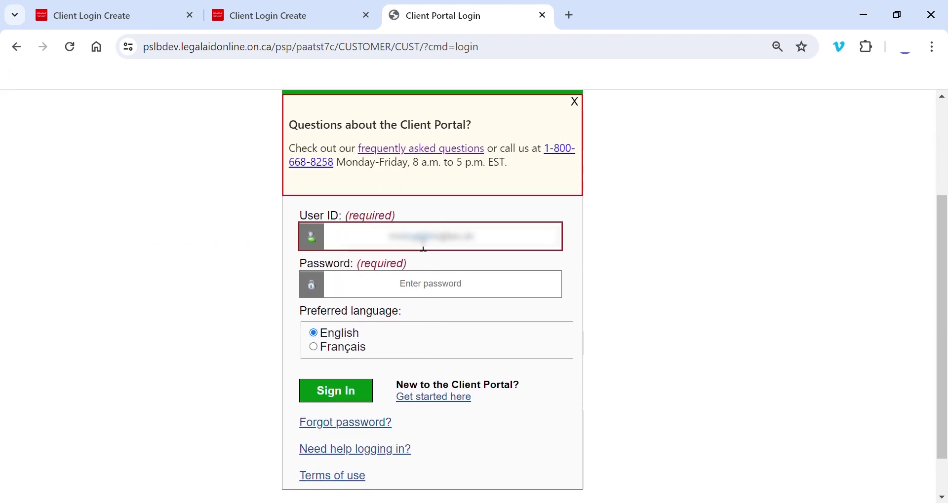
pyautogui.press('Tab')
pyautogui.write('••••••••••')
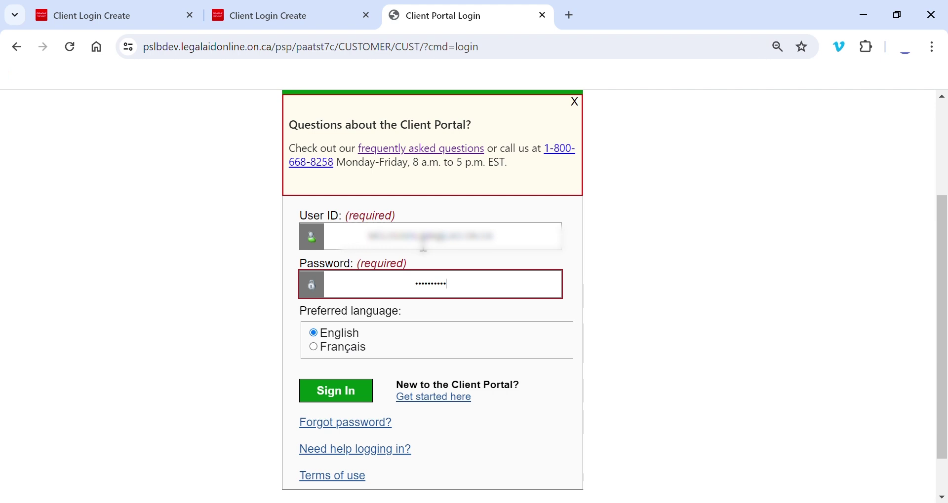
pyautogui.scroll(-1, 574, 324)
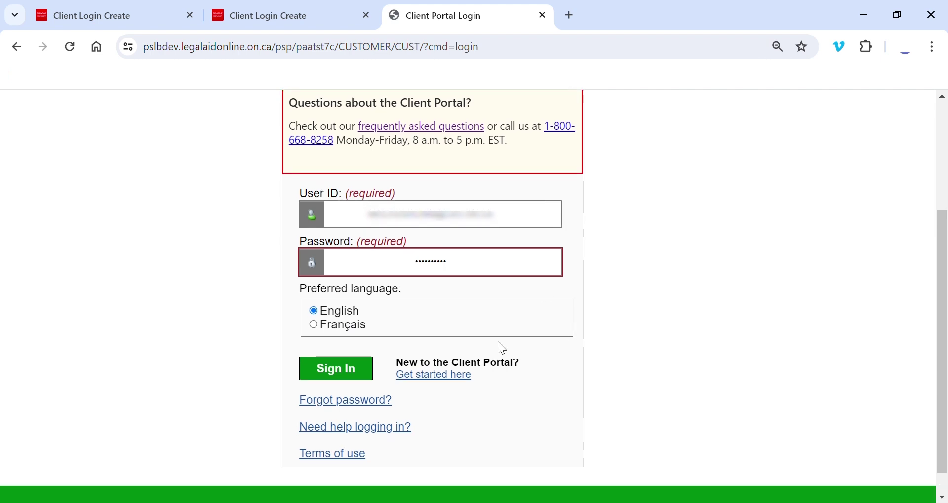
pyautogui.click(360, 379)
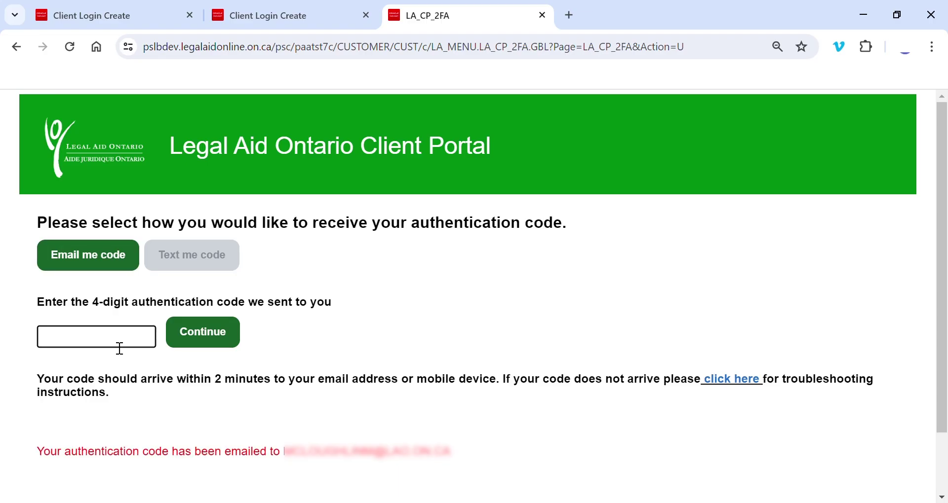
pyautogui.click(221, 340)
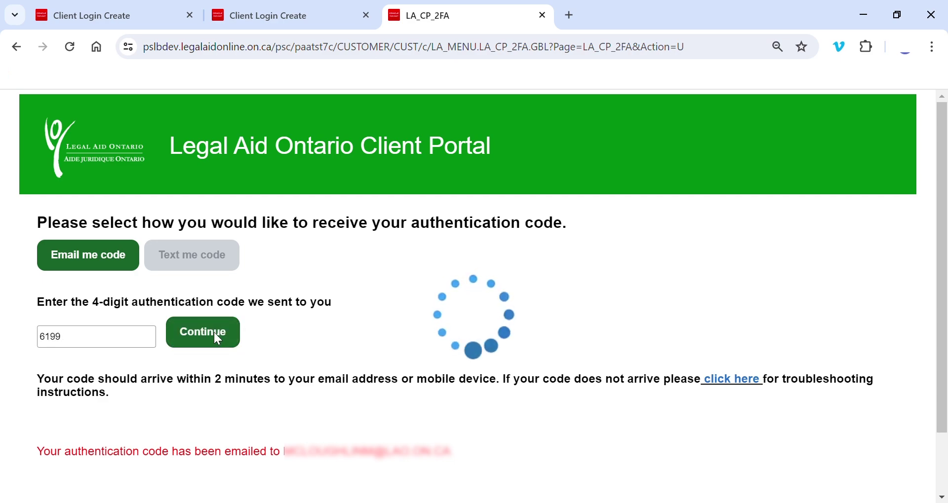
pyautogui.scroll(-5, 843, 276)
pyautogui.scroll(-5, 843, 276)
pyautogui.scroll(-5, 843, 276)
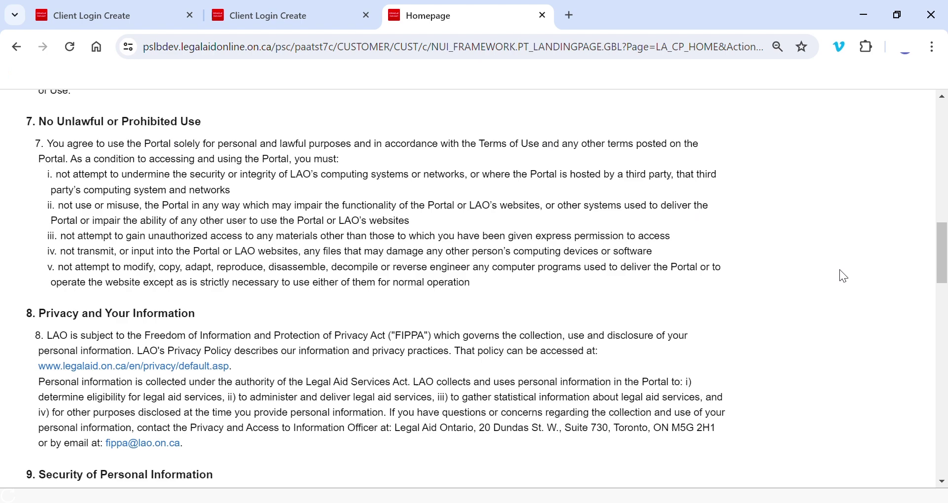
pyautogui.scroll(-5, 842, 277)
pyautogui.scroll(-5, 843, 277)
pyautogui.scroll(-5, 843, 276)
pyautogui.scroll(-5, 843, 277)
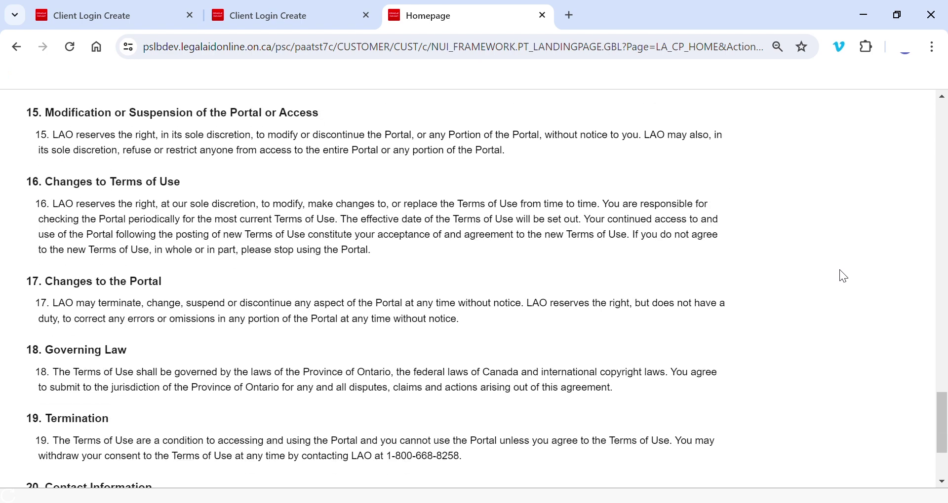
pyautogui.scroll(-3, 843, 277)
# Step: Accept the Terms of Use and set the birth date to March 17, 2024
pyautogui.click(62, 475)
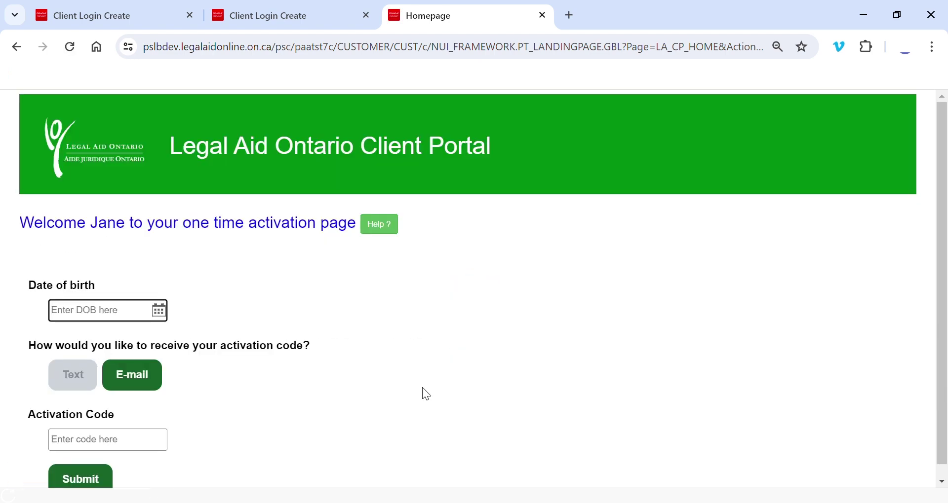
pyautogui.click(159, 310)
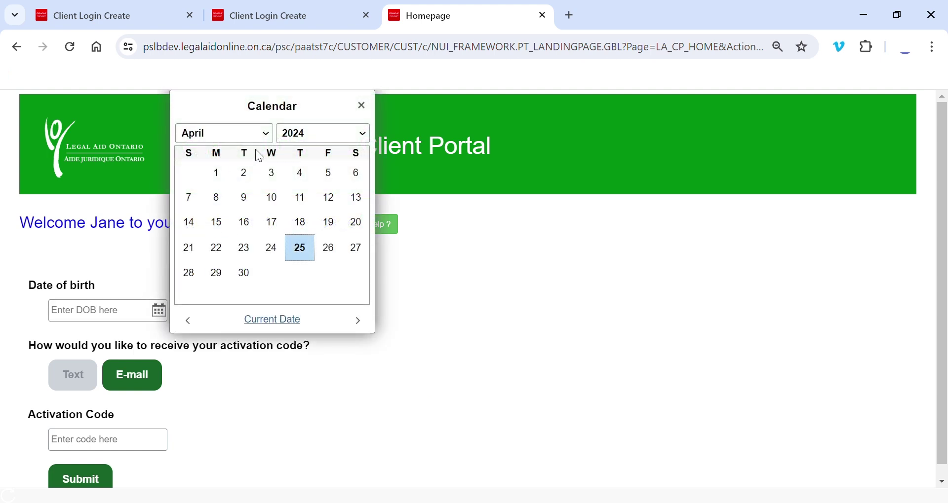
pyautogui.click(239, 182)
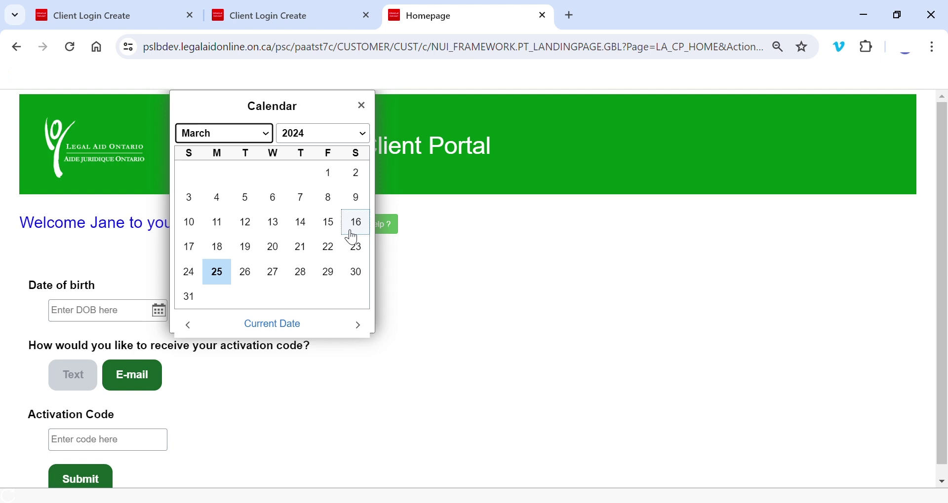
pyautogui.click(193, 248)
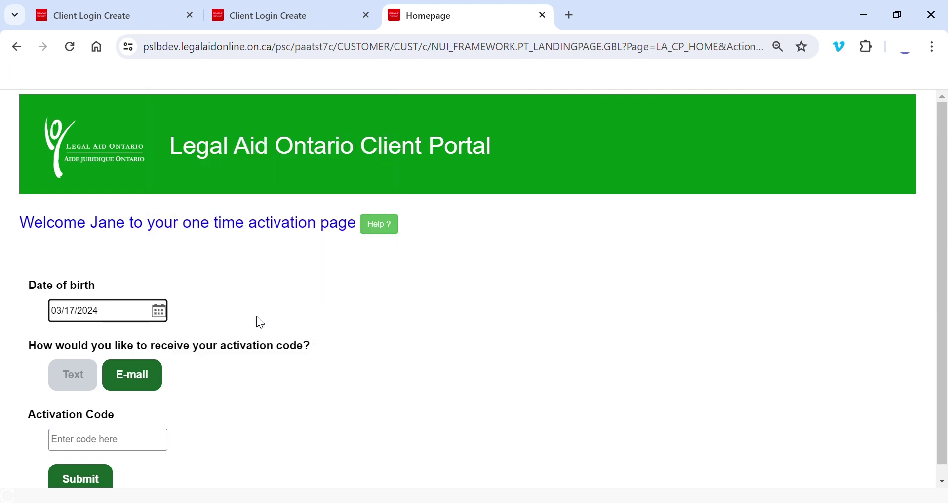
pyautogui.click(153, 368)
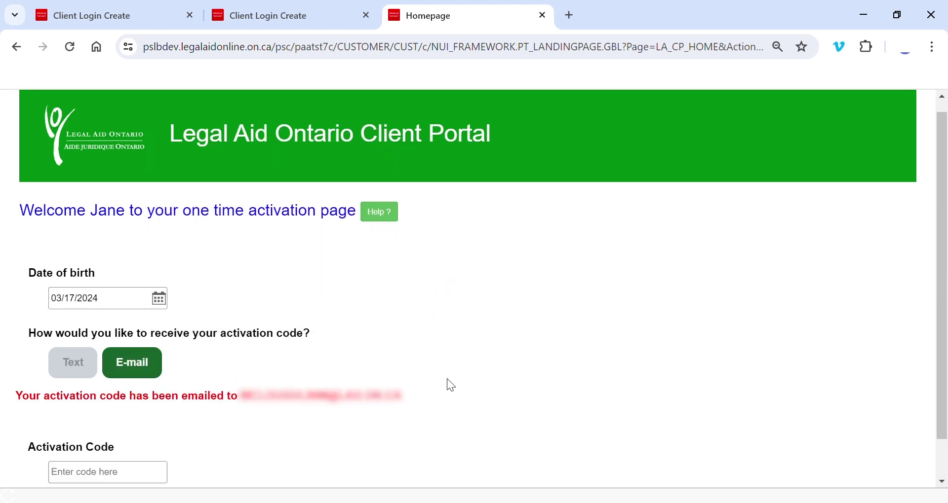
pyautogui.scroll(-1, 450, 381)
pyautogui.scroll(-1, 448, 384)
pyautogui.scroll(-1, 448, 384)
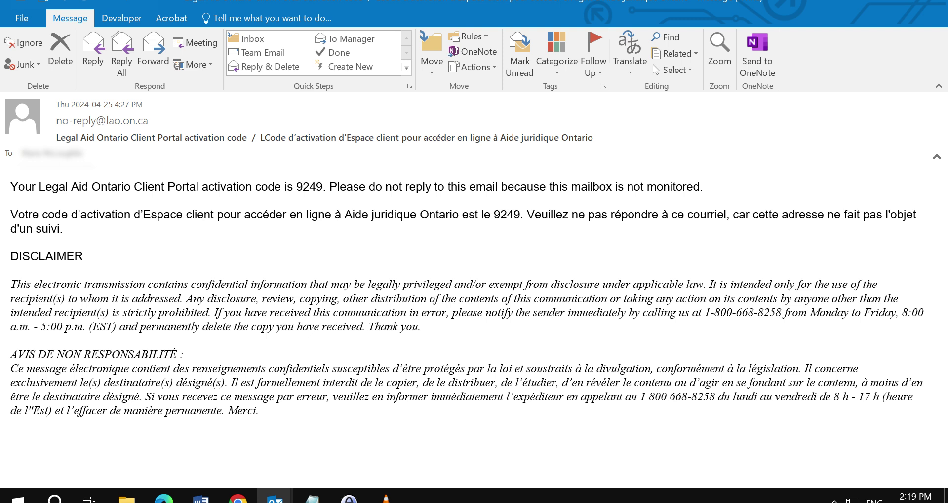
pyautogui.hotkey('alt', 'Tab')
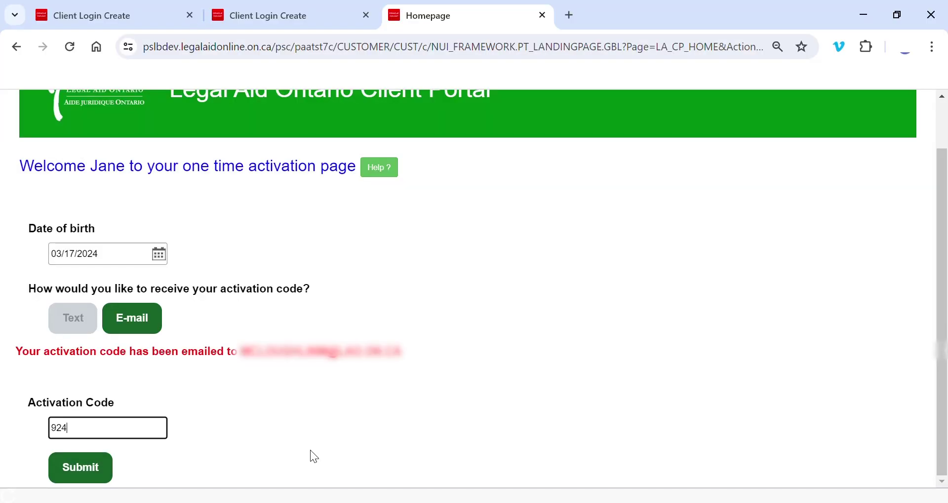
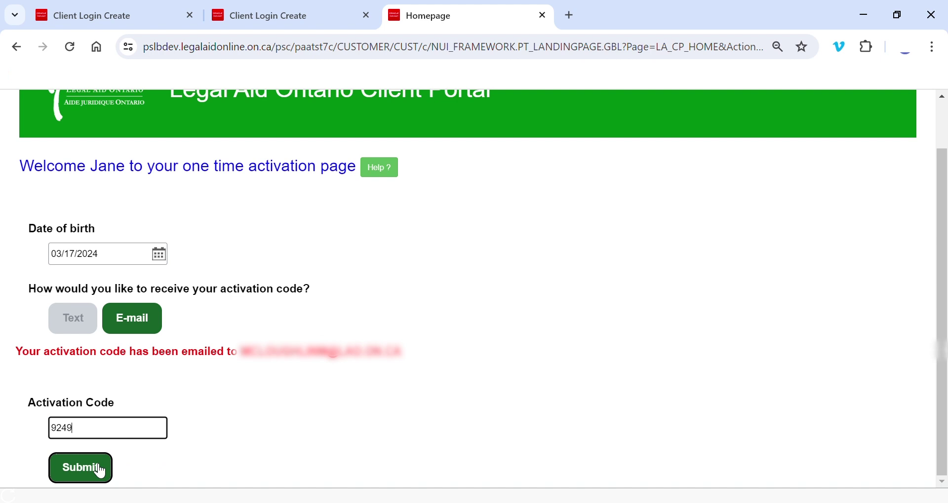
pyautogui.click(93, 466)
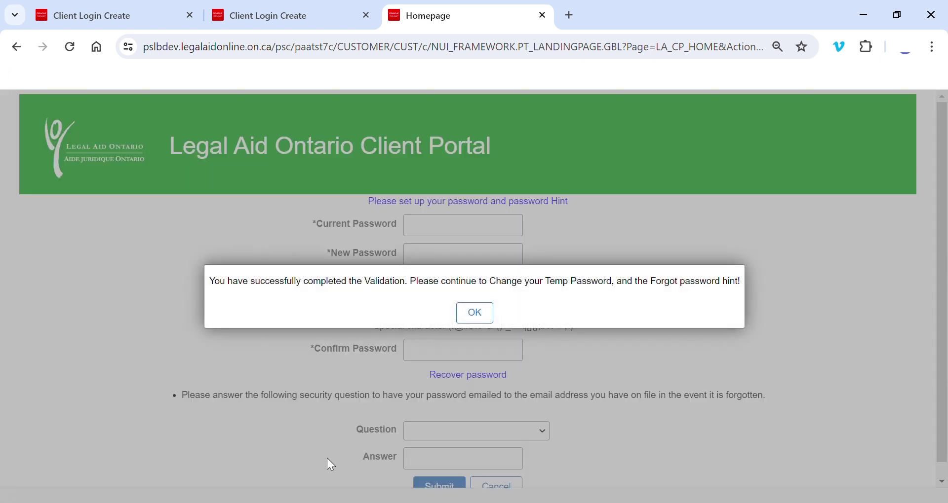
pyautogui.click(485, 321)
pyautogui.hotkey('ctrl', 'v')
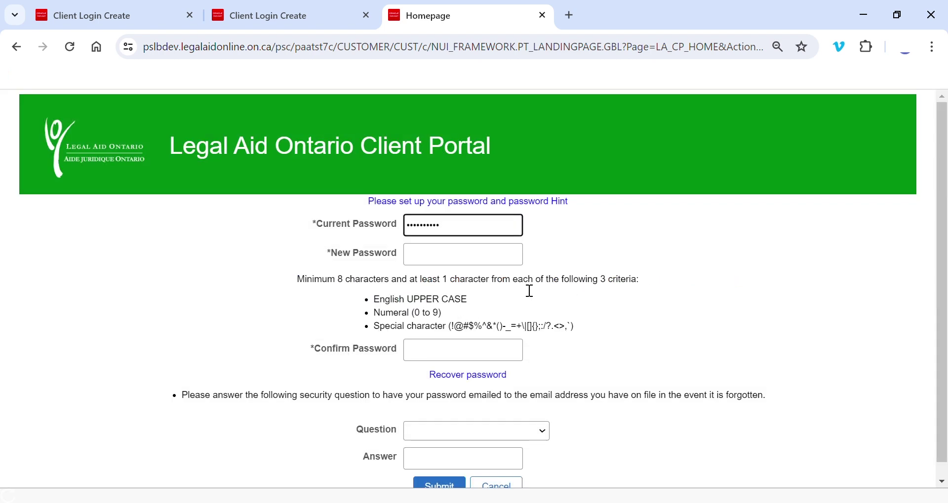
pyautogui.click(493, 259)
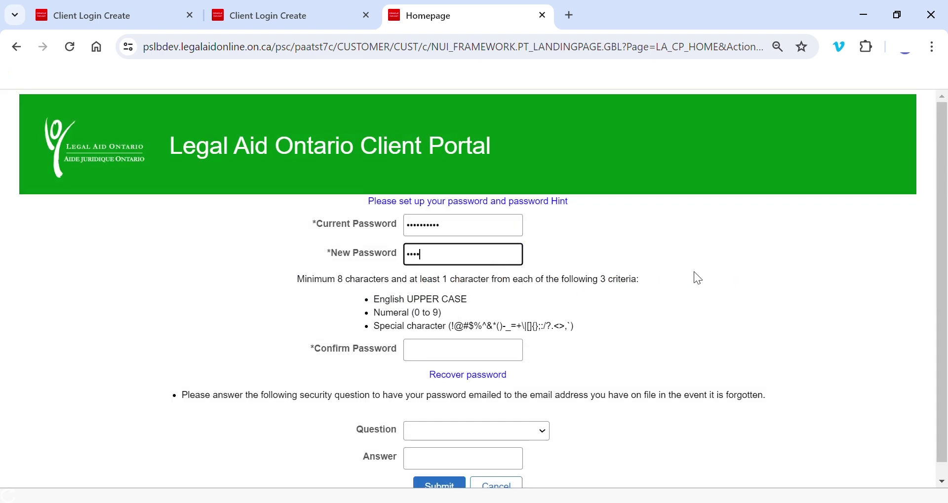
pyautogui.click(510, 351)
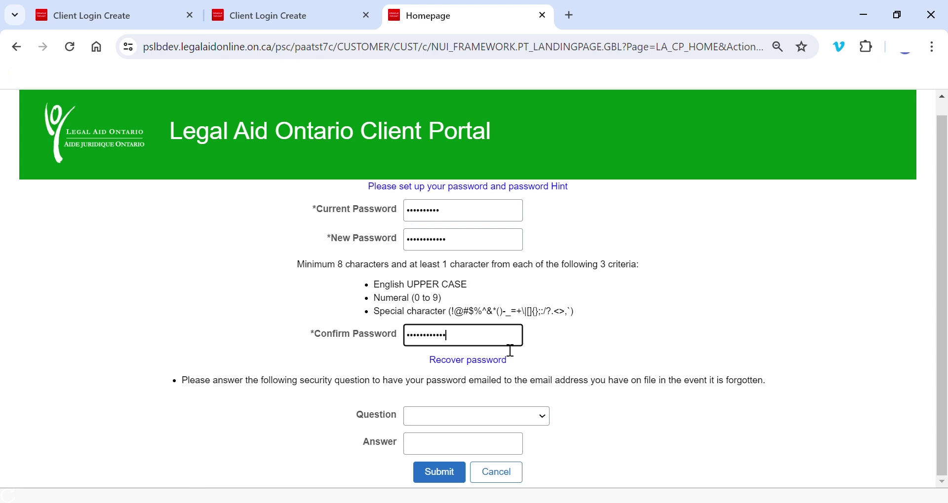
pyautogui.click(515, 447)
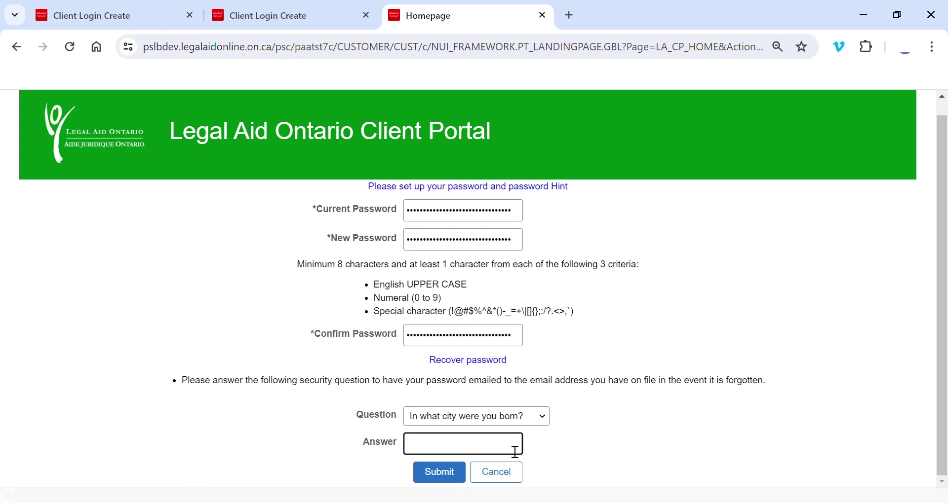
pyautogui.click(457, 476)
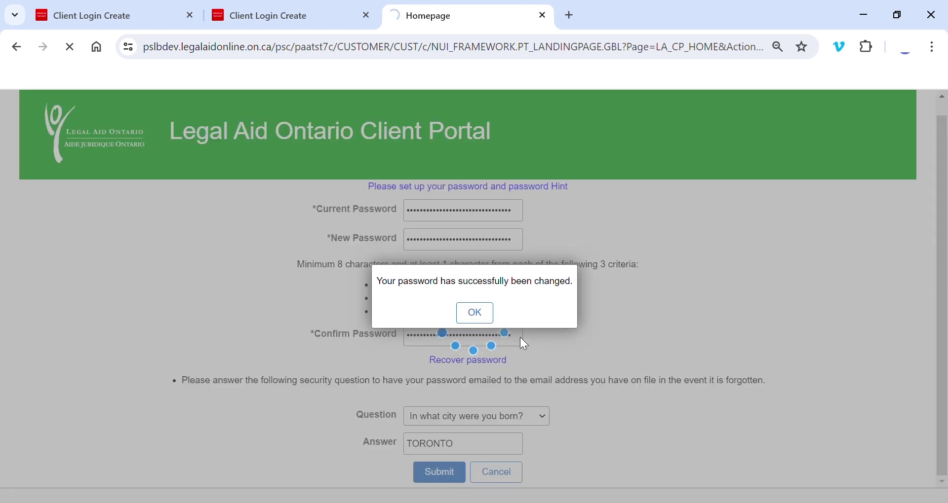
# Step: Dismiss the password-changed message and answer the gender question as Female
pyautogui.click(476, 316)
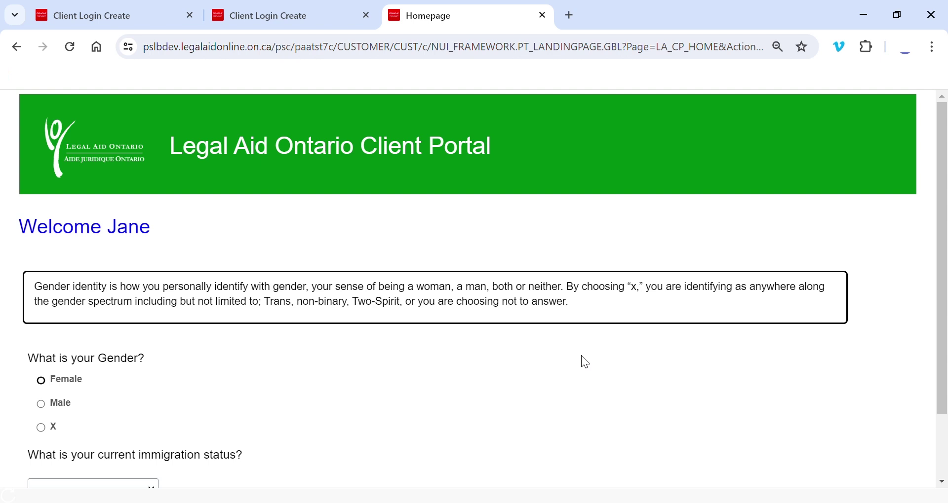
pyautogui.scroll(-2, 582, 356)
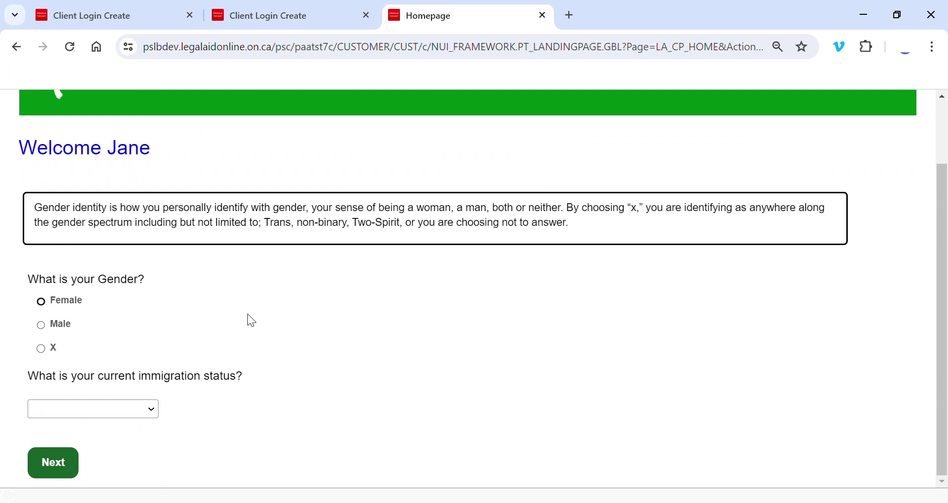
pyautogui.click(59, 310)
pyautogui.click(67, 449)
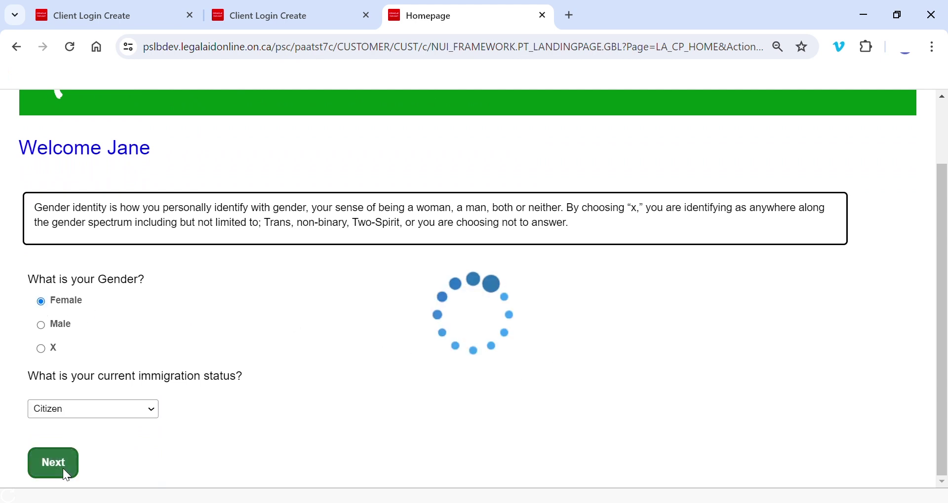
# Step: Answer Yes to the First Nation question, identifying as First Nation with Status
pyautogui.click(59, 411)
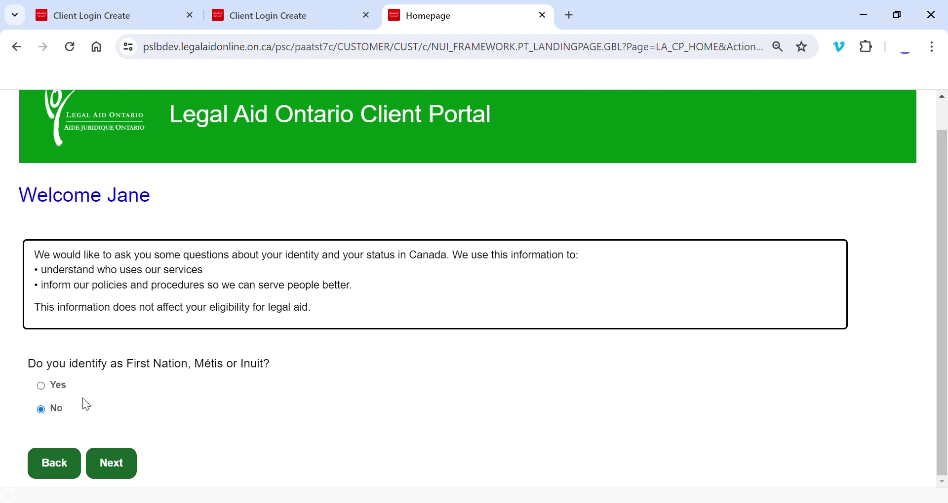
pyautogui.click(41, 385)
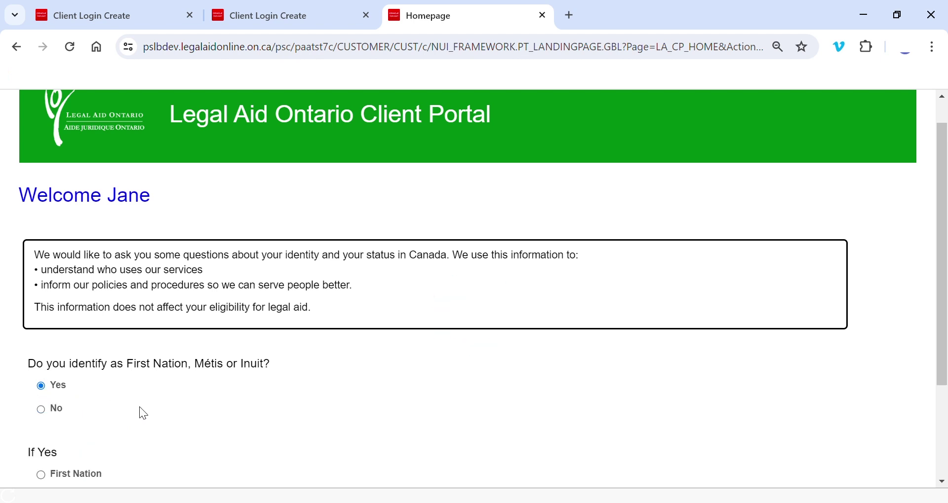
pyautogui.scroll(-3, 214, 433)
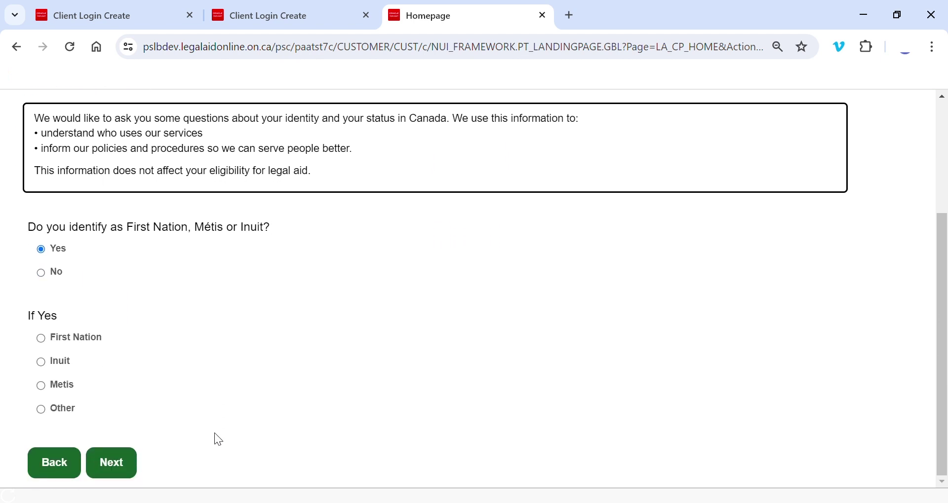
pyautogui.click(44, 342)
pyautogui.scroll(-2, 221, 386)
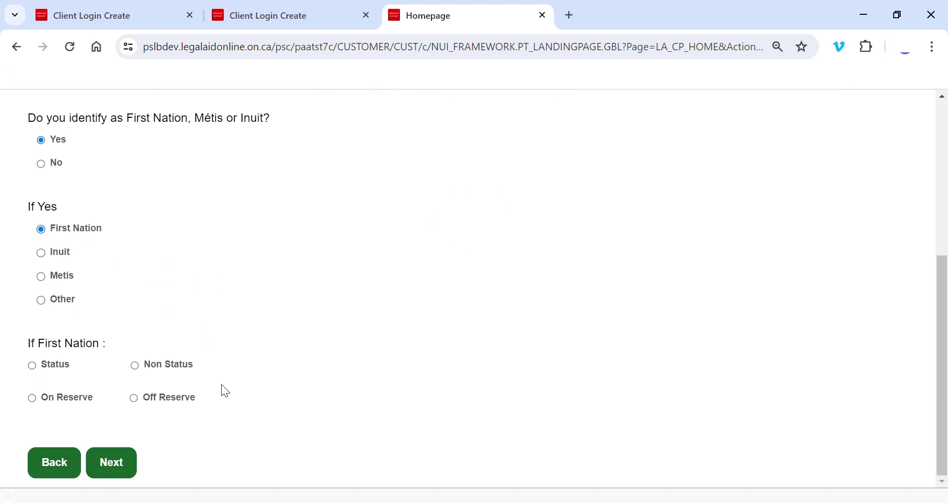
pyautogui.click(32, 369)
pyautogui.click(129, 473)
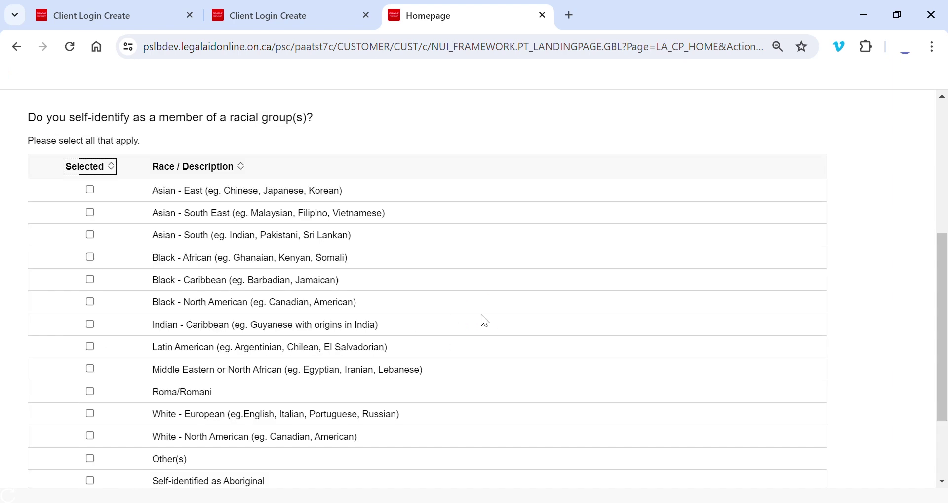
# Step: Select Self-identified as Aboriginal as the racial group and submit the identity answers
pyautogui.scroll(-4, 874, 381)
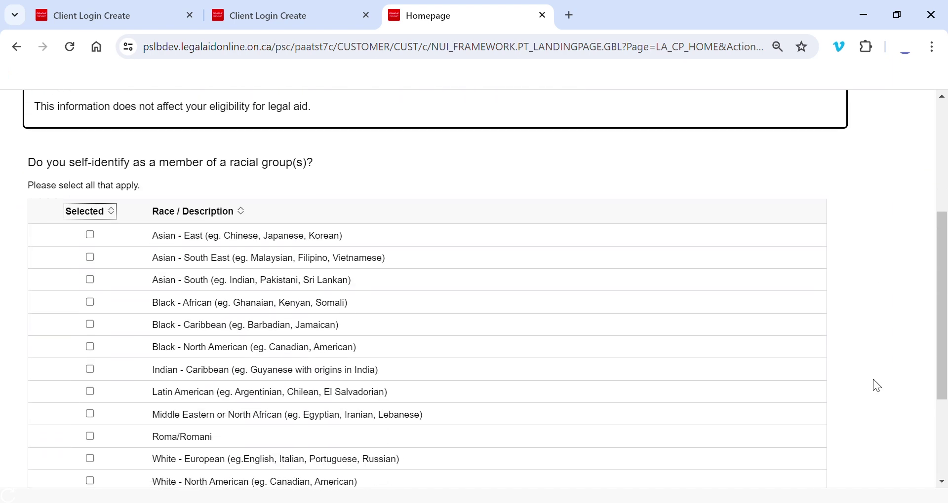
pyautogui.scroll(-3, 873, 381)
pyautogui.scroll(-1, 877, 386)
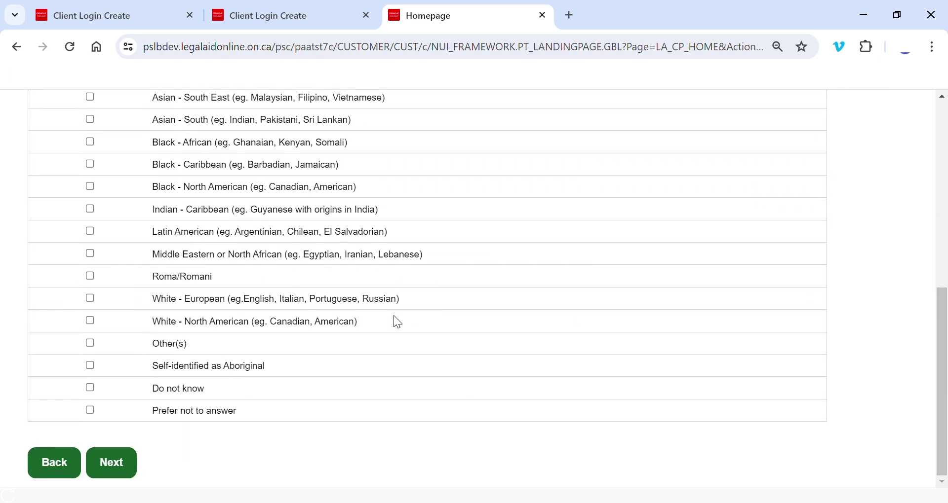
pyautogui.click(91, 368)
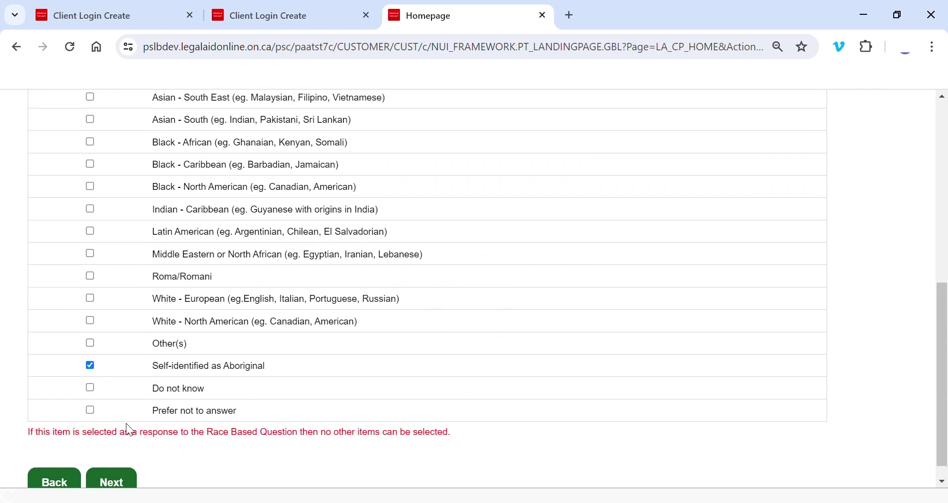
pyautogui.click(128, 477)
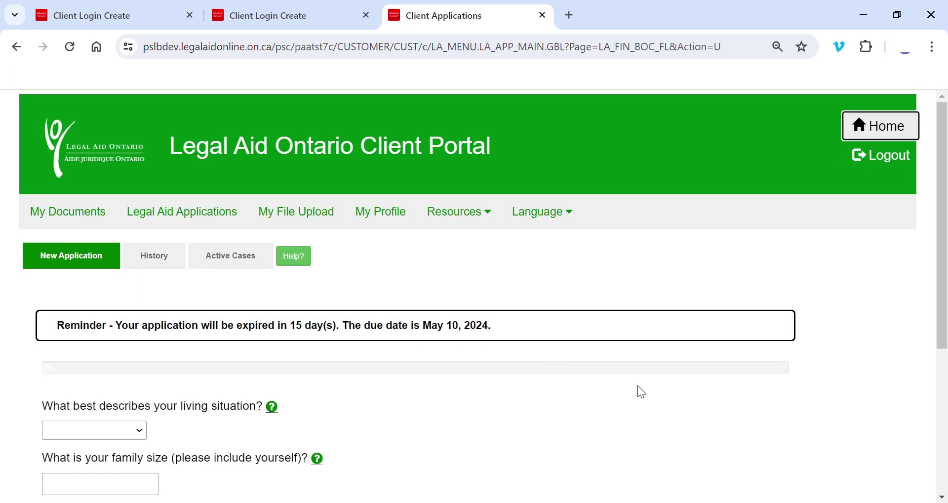
# Step: Set living situation to Renter and family size to 3
pyautogui.scroll(-2, 638, 386)
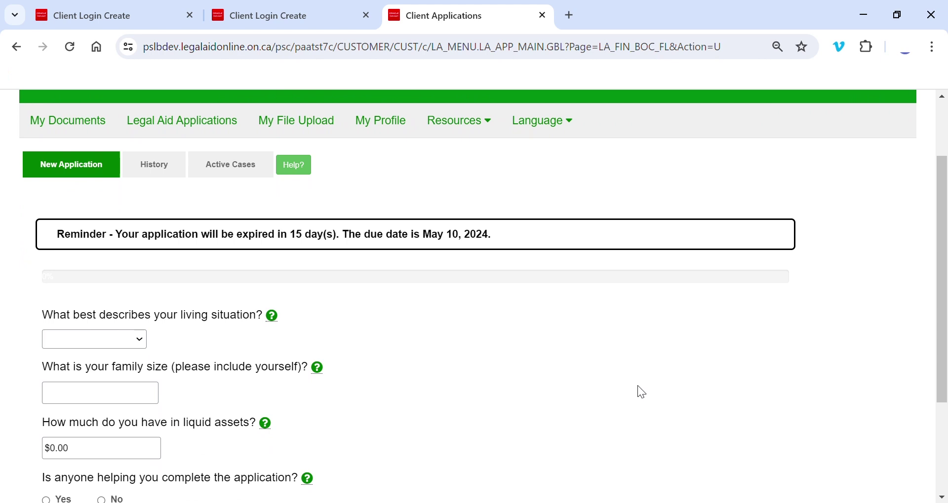
pyautogui.scroll(1, 272, 338)
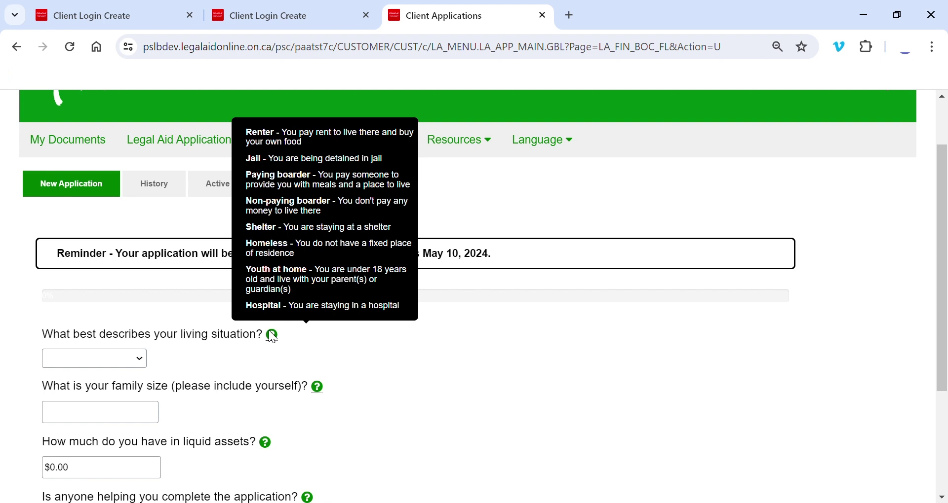
pyautogui.click(113, 390)
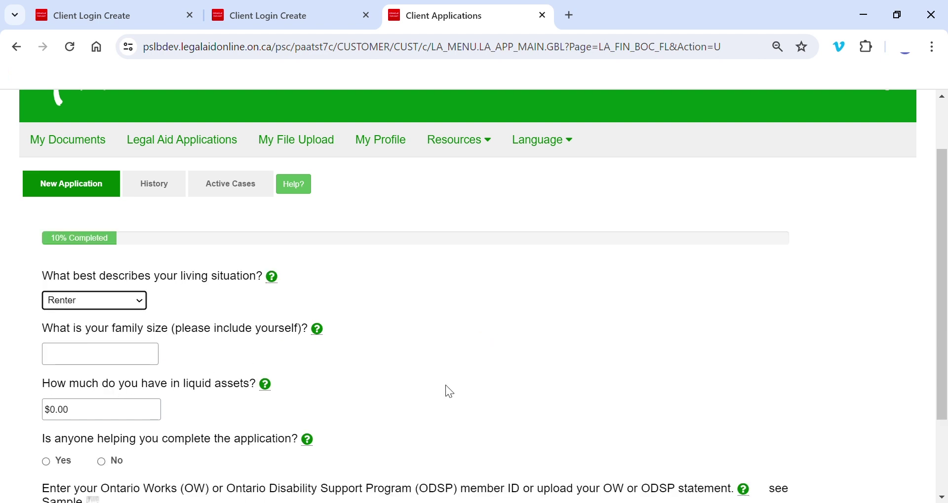
pyautogui.click(153, 351)
pyautogui.click(153, 352)
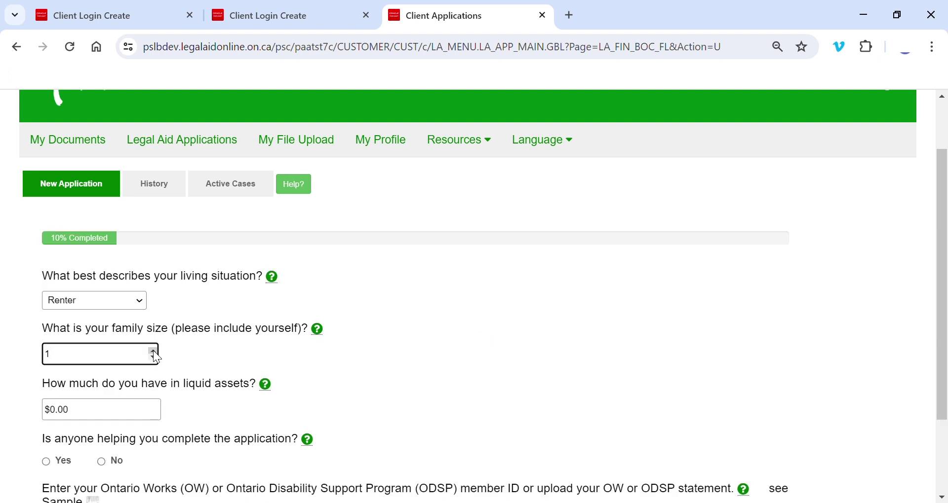
pyautogui.click(153, 351)
pyautogui.click(236, 360)
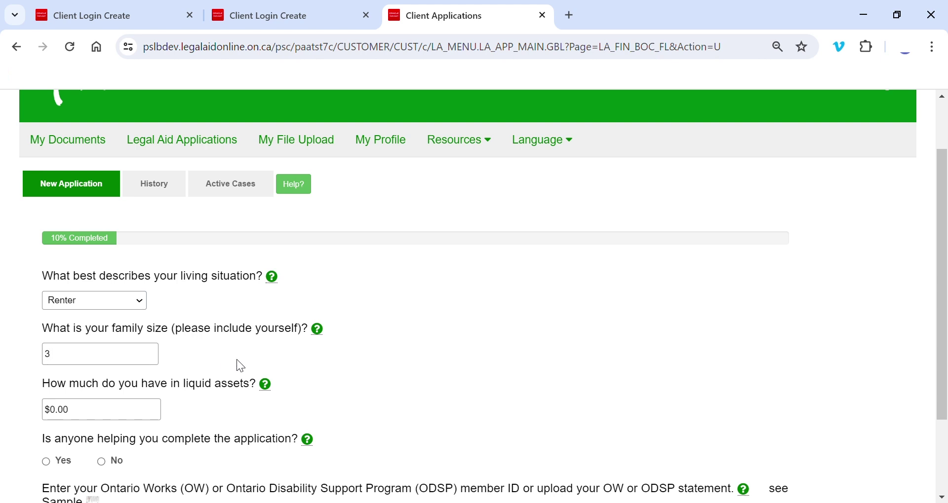
# Step: Enter $40.00 liquid assets and answer that no one is helping
pyautogui.scroll(-1, 334, 335)
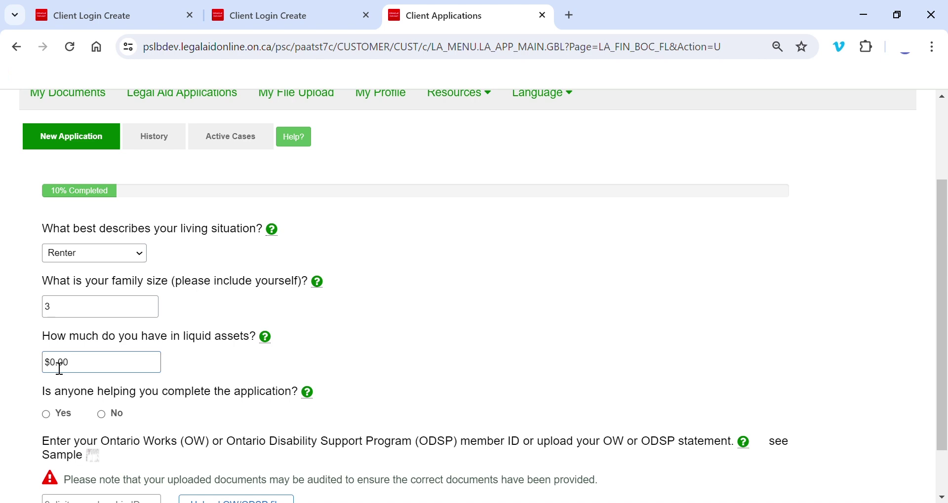
pyautogui.click(59, 367)
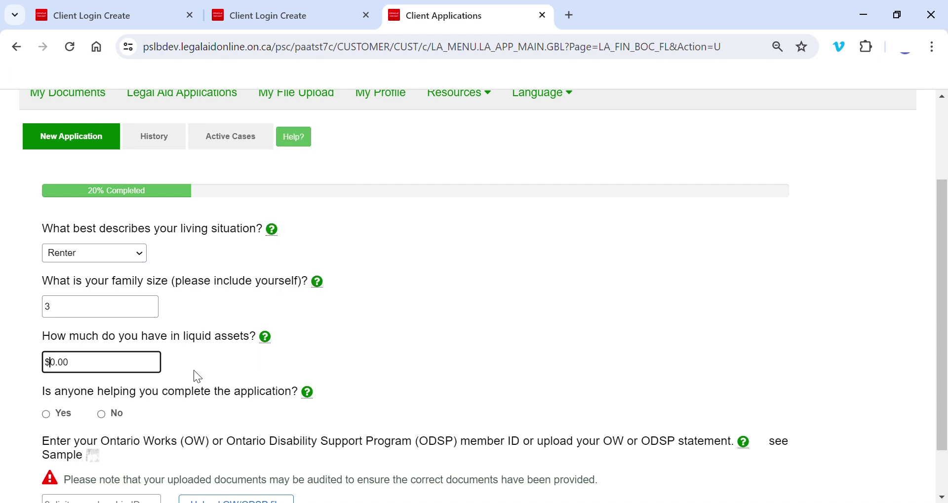
pyautogui.write('4')
pyautogui.press('Tab')
pyautogui.scroll(-1, 196, 378)
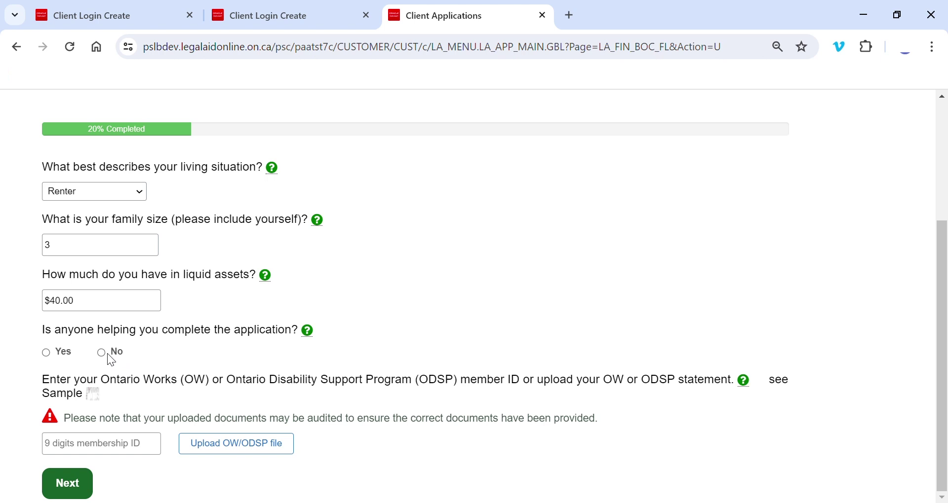
pyautogui.click(103, 353)
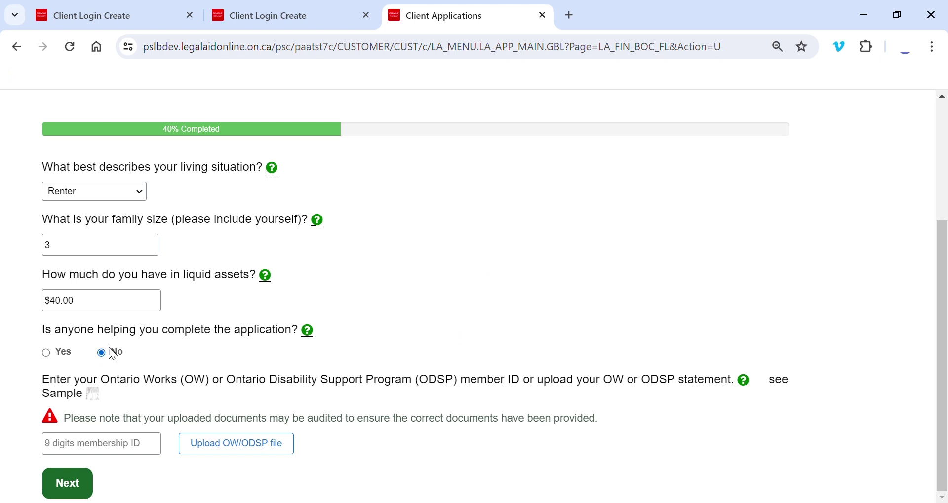
pyautogui.click(47, 354)
pyautogui.scroll(-1, 253, 402)
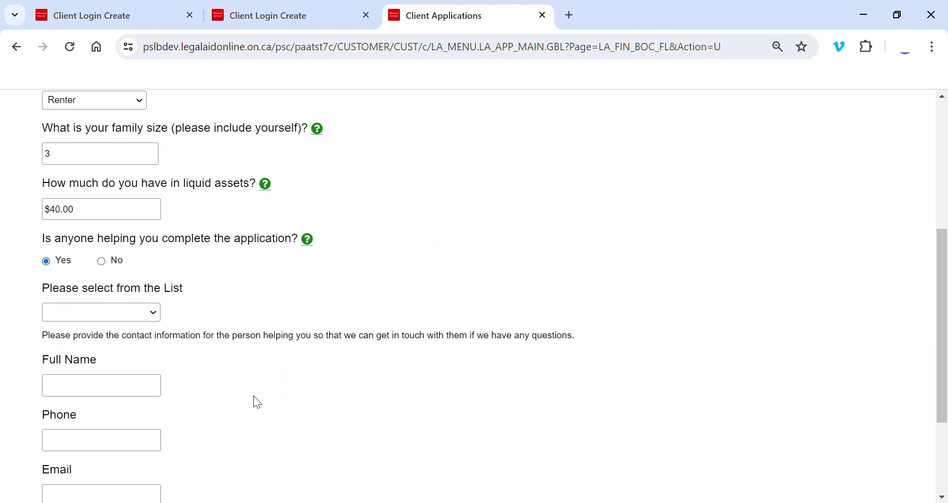
pyautogui.scroll(-1, 253, 402)
pyautogui.scroll(-1, 253, 402)
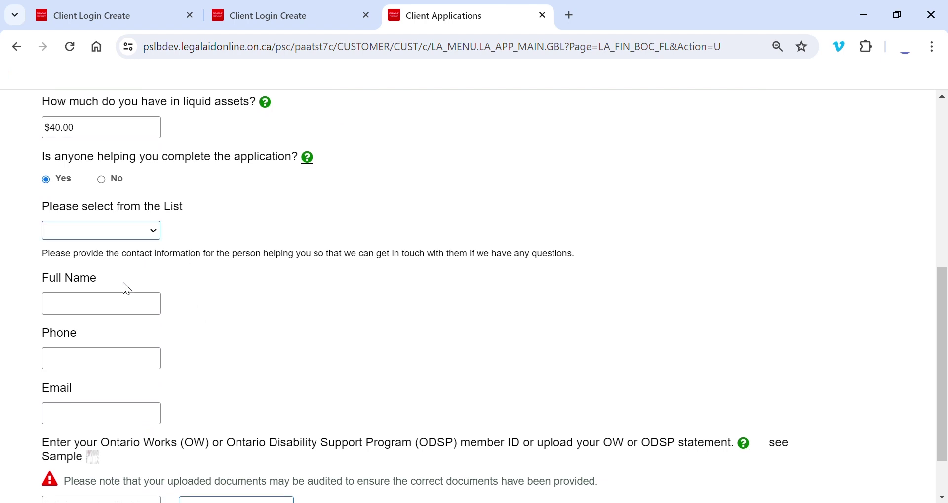
pyautogui.click(116, 304)
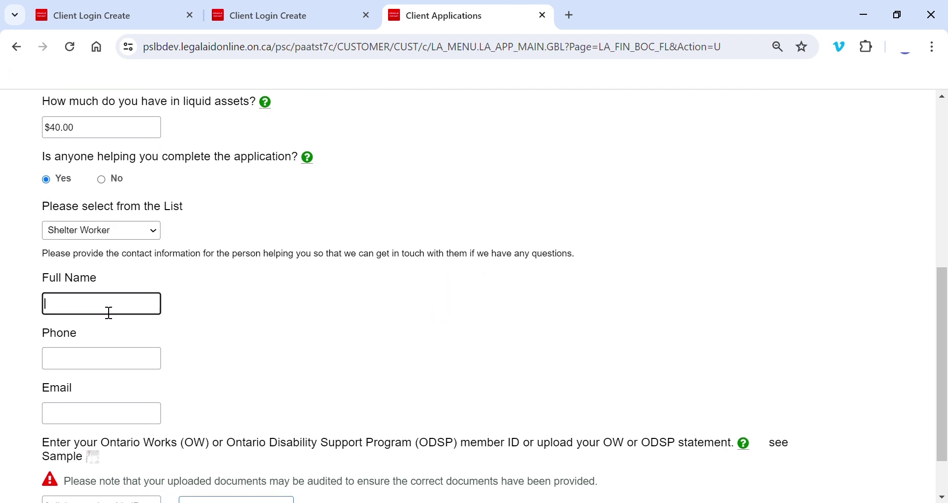
pyautogui.write('John Doe')
pyautogui.click(83, 321)
pyautogui.write('123/')
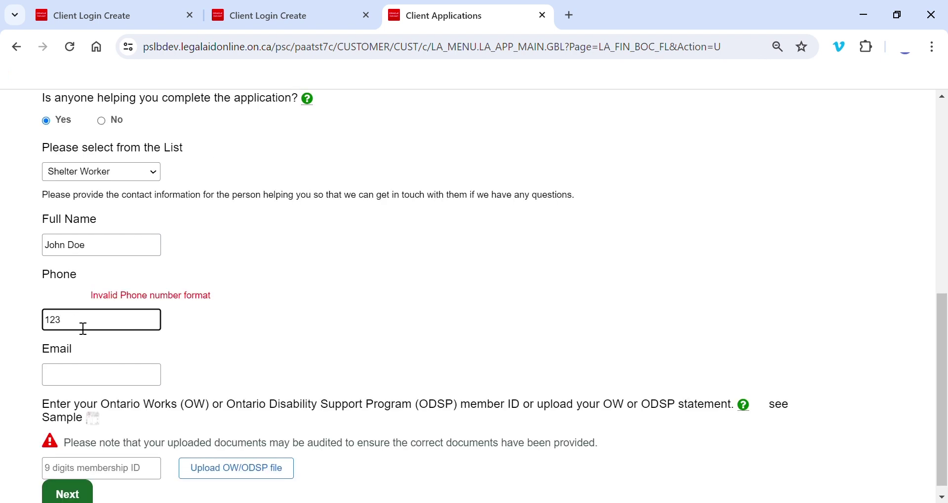
pyautogui.write('456-7890')
pyautogui.press('Tab')
pyautogui.write('shelterworker@test.com')
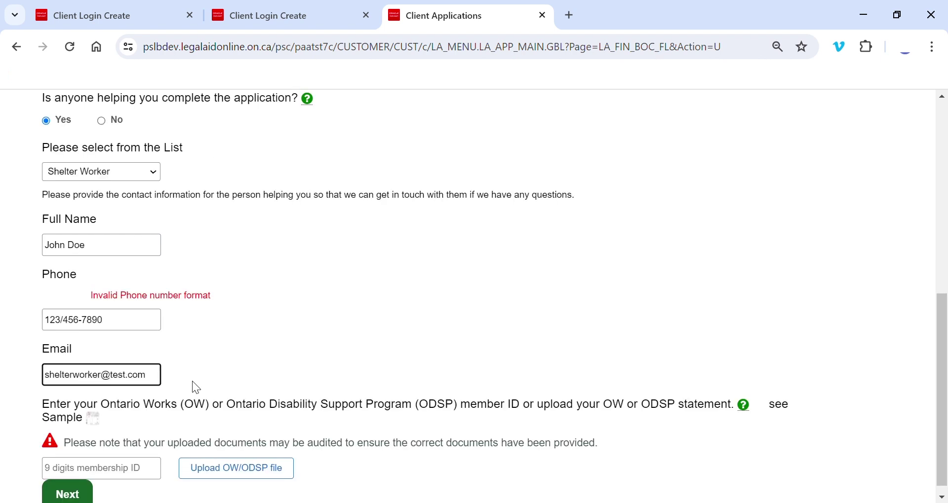
# Step: Enter OW/ODSP member ID 111222333 and continue the application
pyautogui.scroll(-1, 143, 457)
pyautogui.click(143, 457)
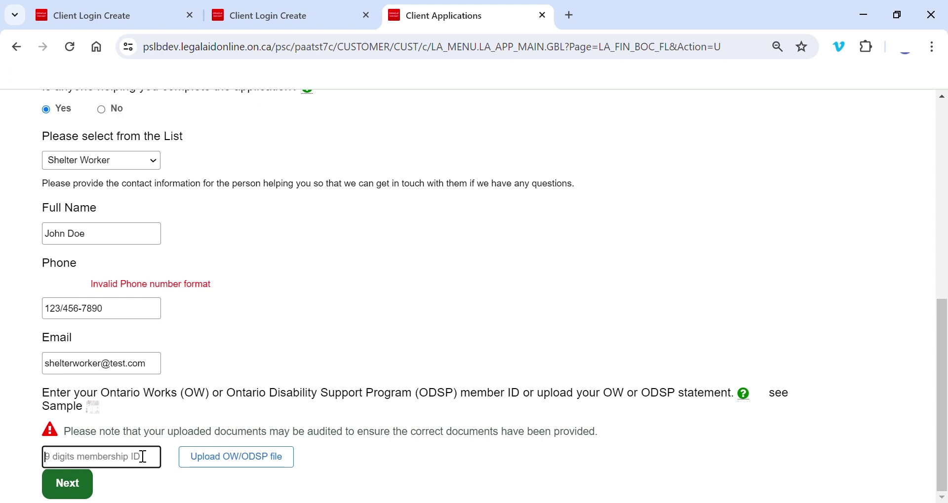
pyautogui.write('11122')
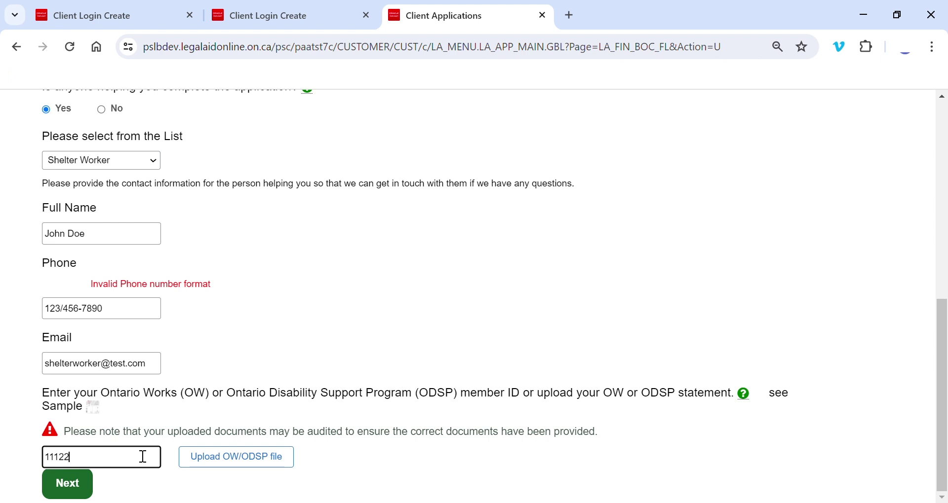
pyautogui.write('2333')
pyautogui.click(78, 495)
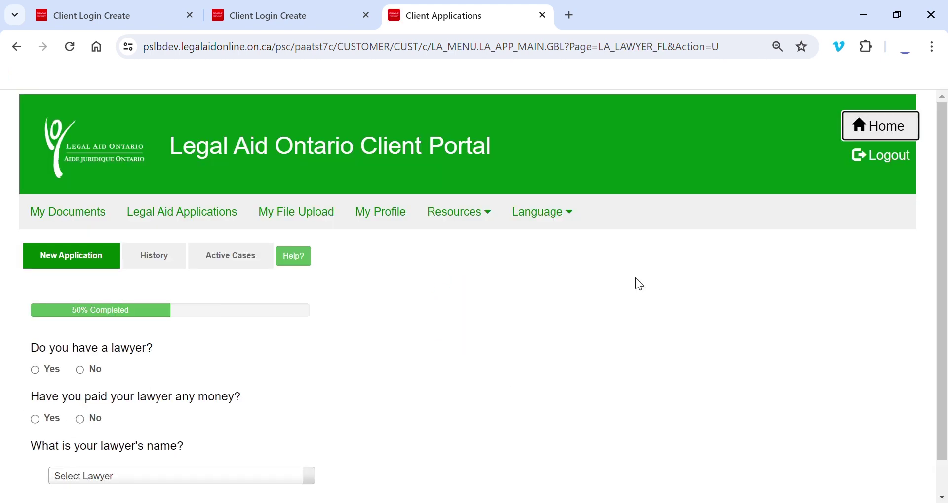
# Step: Answer No to 'Do you have a lawyer?' to show find-a-lawyer information
pyautogui.scroll(-1, 514, 354)
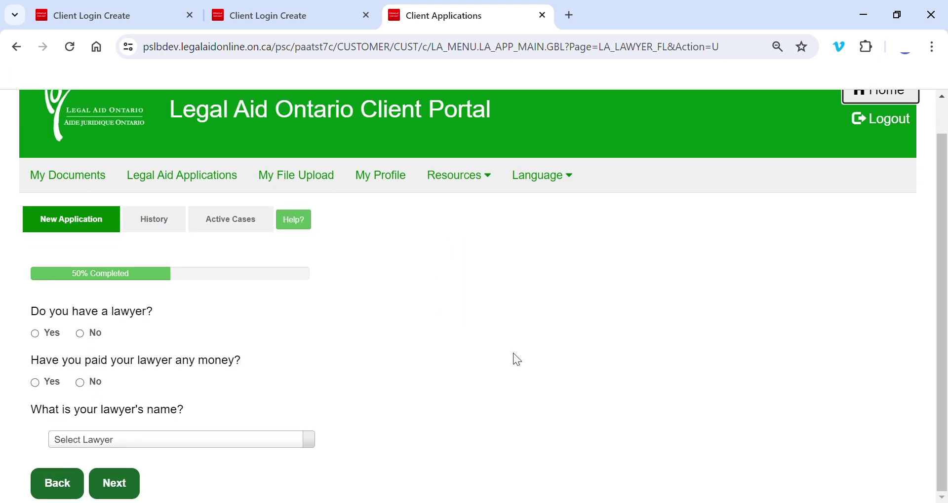
pyautogui.click(80, 335)
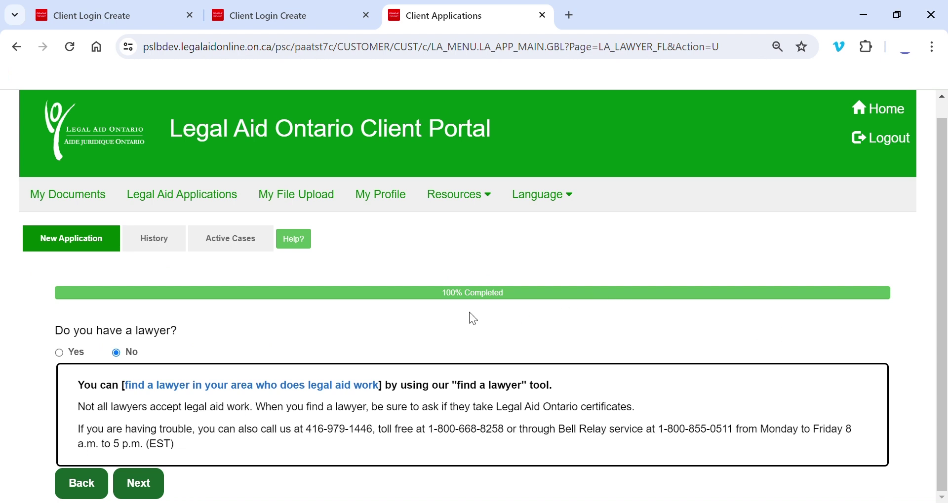
pyautogui.click(60, 352)
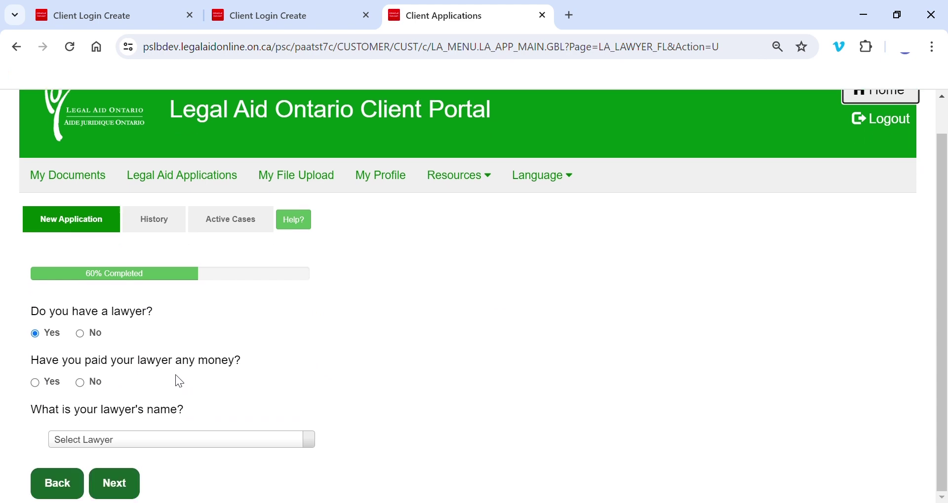
pyautogui.click(81, 385)
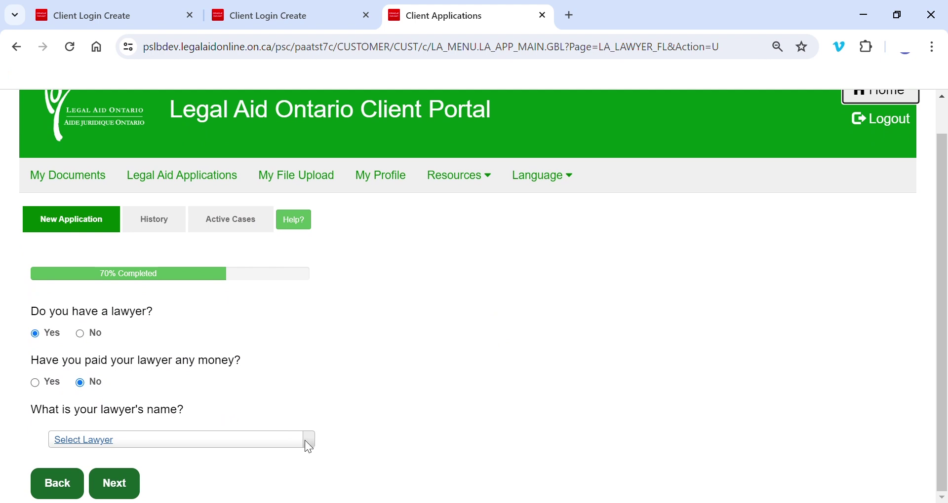
pyautogui.click(305, 440)
pyautogui.scroll(-2, 259, 409)
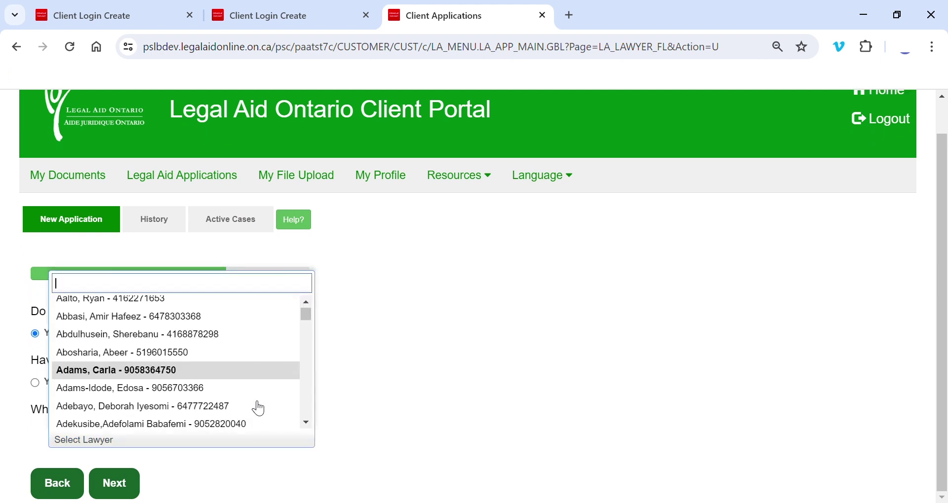
pyautogui.scroll(-1, 259, 410)
pyautogui.scroll(-1, 259, 410)
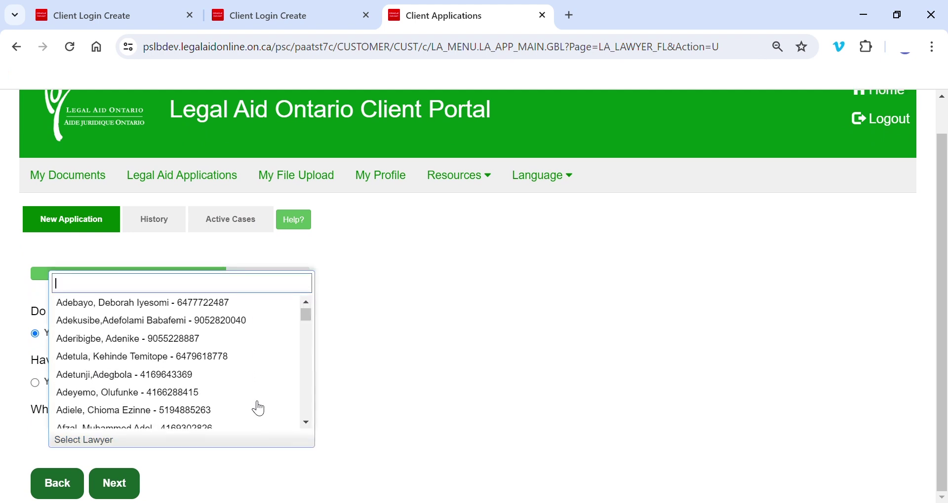
pyautogui.scroll(-1, 259, 410)
pyautogui.scroll(-2, 259, 409)
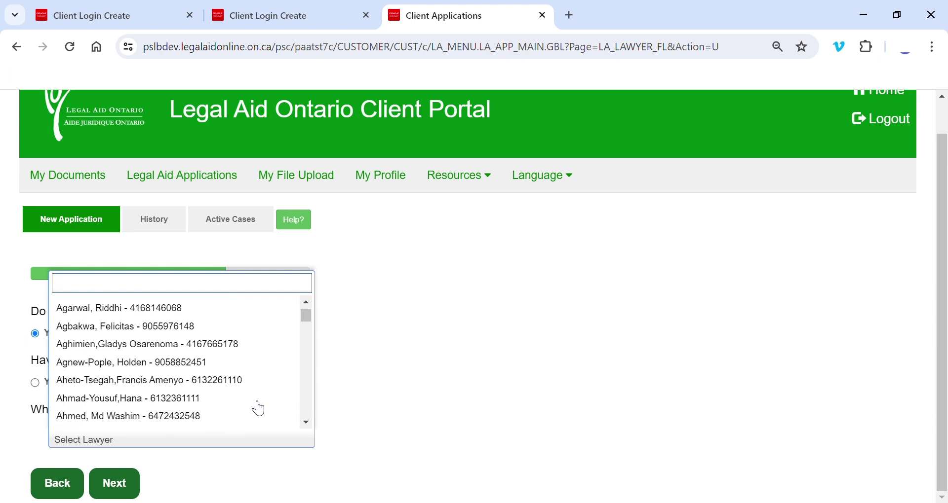
pyautogui.scroll(-1, 259, 410)
pyautogui.scroll(-1, 259, 409)
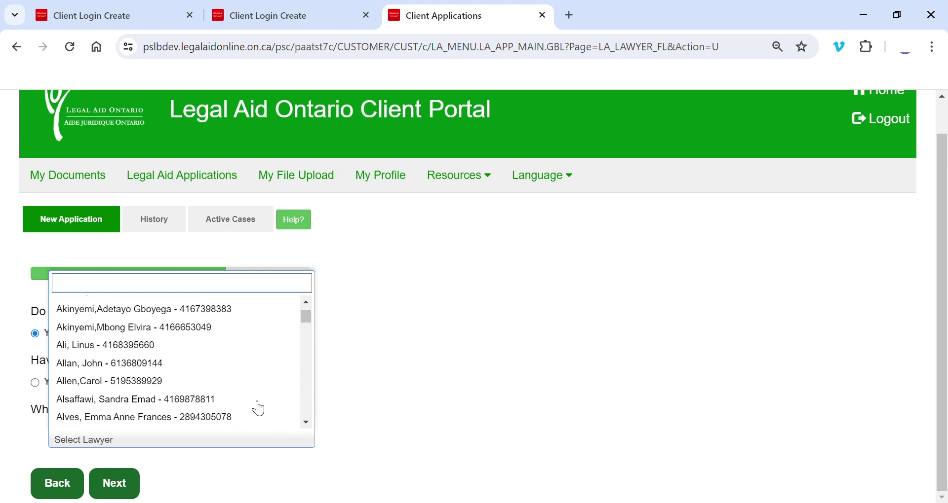
pyautogui.scroll(-2, 259, 409)
pyautogui.scroll(-1, 259, 409)
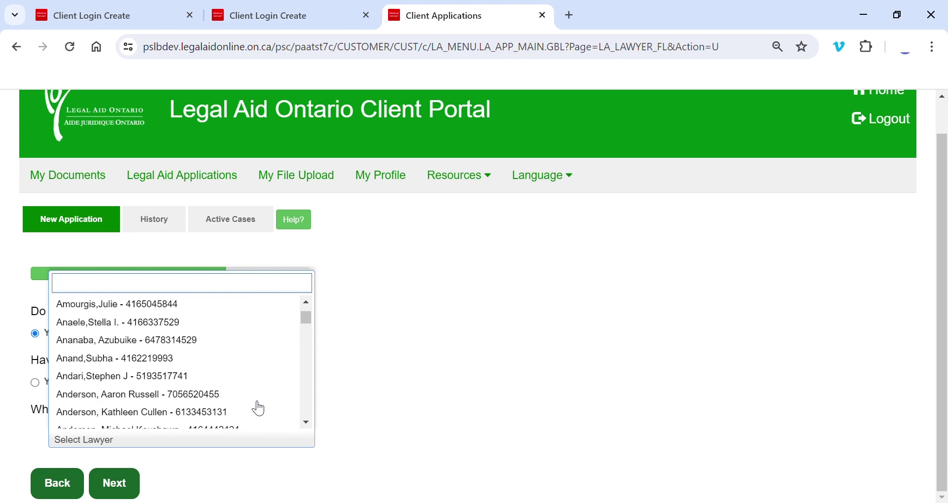
pyautogui.scroll(-1, 259, 410)
pyautogui.scroll(-1, 259, 409)
pyautogui.scroll(-1, 259, 410)
pyautogui.scroll(-3, 259, 410)
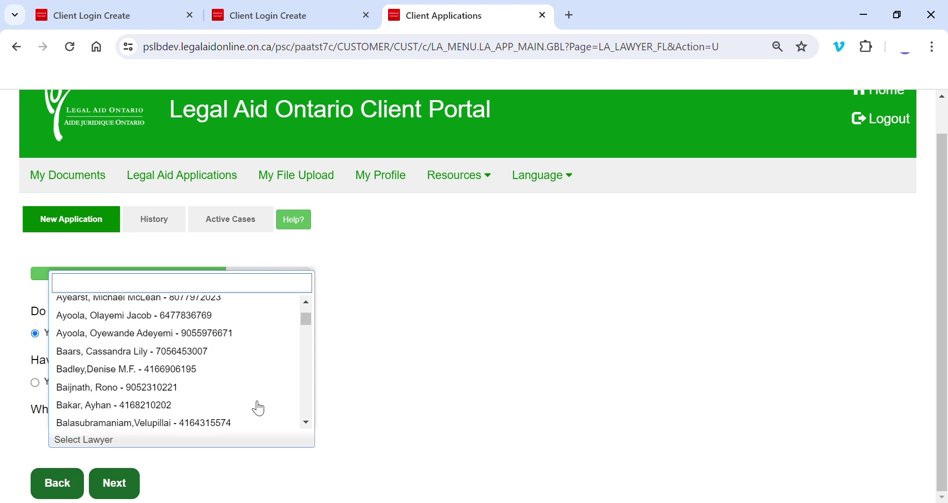
pyautogui.scroll(-2, 259, 410)
pyautogui.scroll(-1, 259, 410)
pyautogui.scroll(-2, 439, 409)
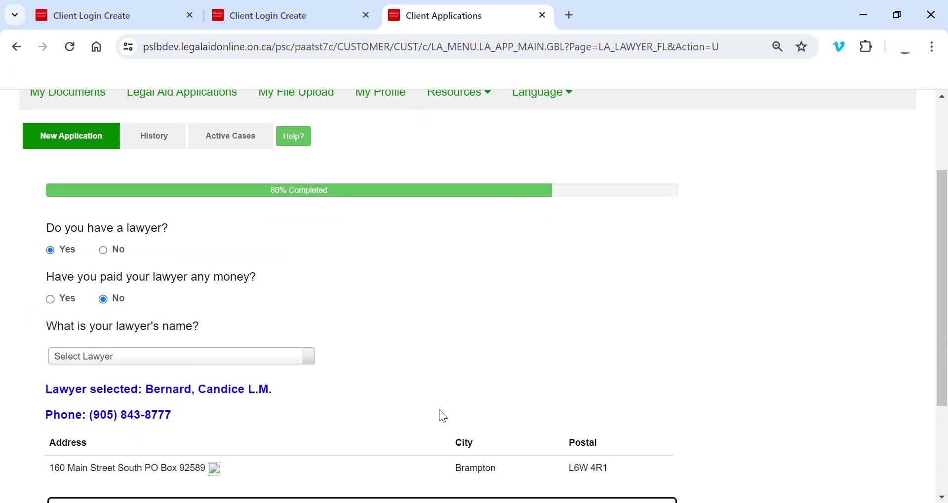
pyautogui.scroll(-2, 439, 411)
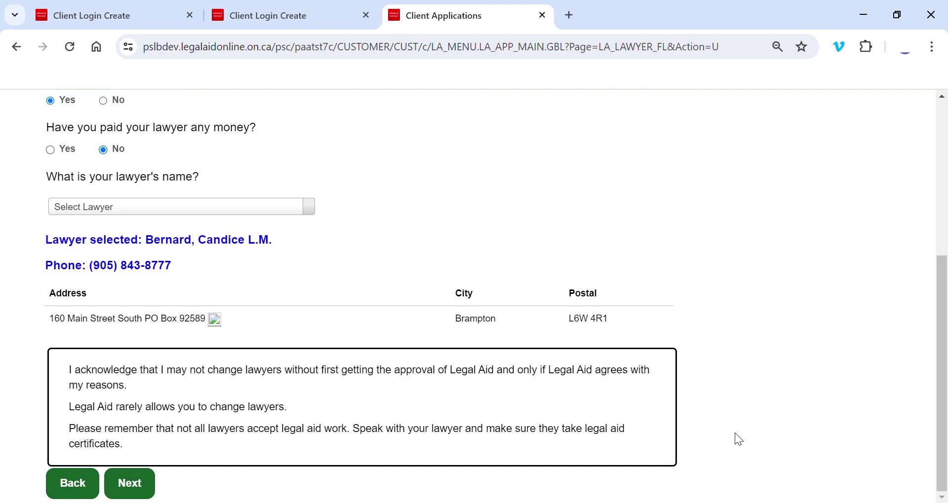
pyautogui.click(147, 486)
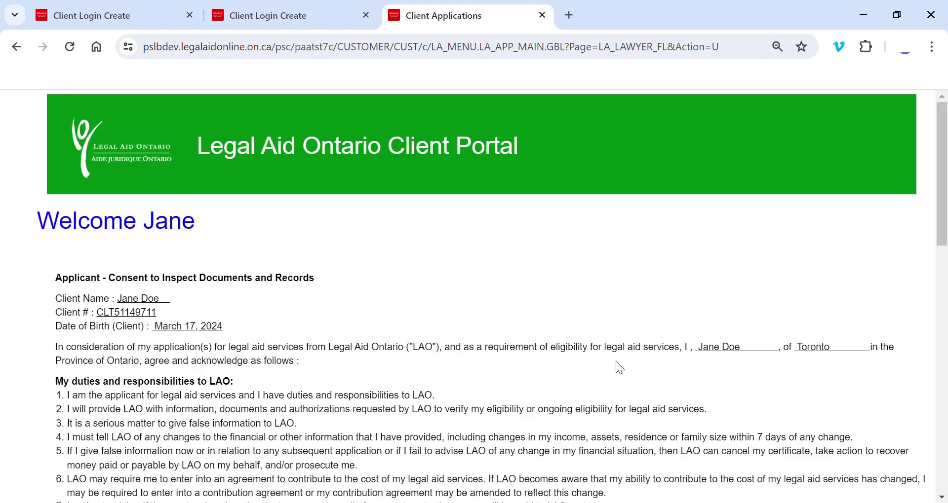
# Step: Read through the consent page, accept the declaration, and confirm the application submission
pyautogui.scroll(-1, 718, 365)
pyautogui.scroll(-1, 718, 365)
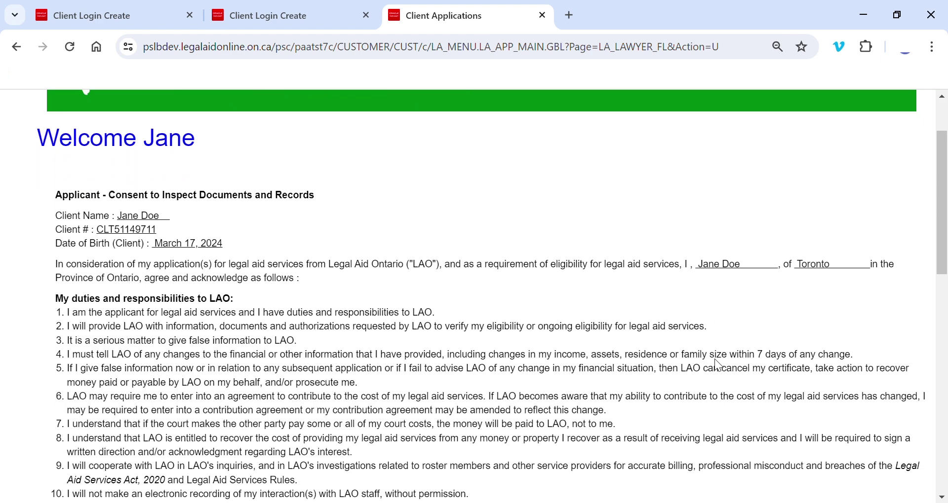
pyautogui.scroll(-2, 720, 366)
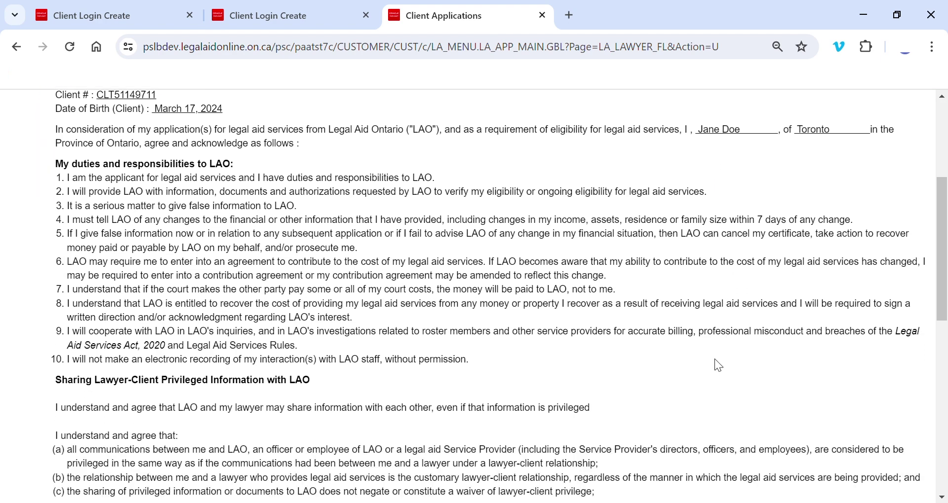
pyautogui.scroll(-1, 718, 365)
pyautogui.scroll(-2, 719, 365)
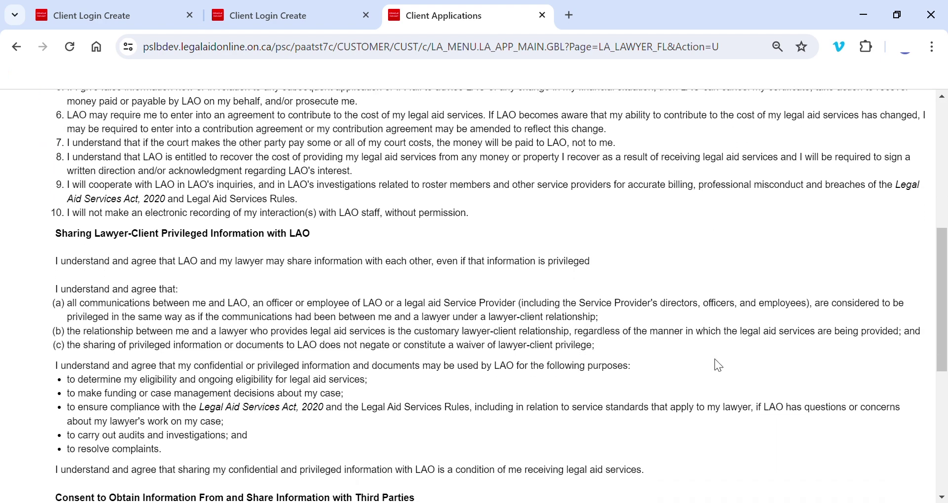
pyautogui.scroll(-2, 719, 365)
pyautogui.scroll(-1, 717, 365)
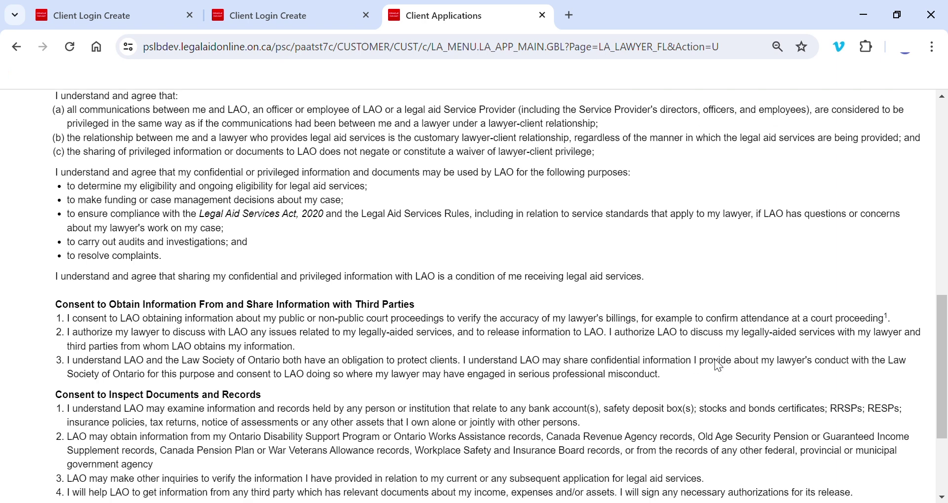
pyautogui.scroll(-2, 717, 366)
pyautogui.scroll(-1, 723, 366)
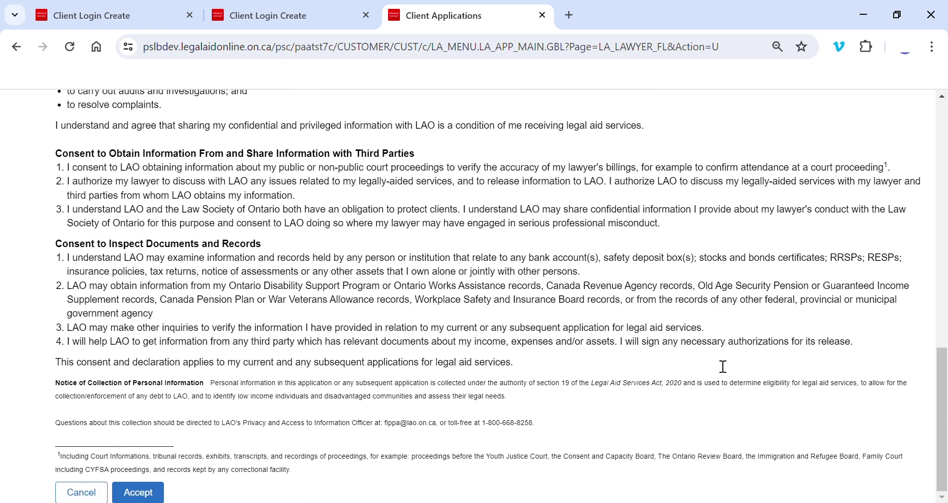
pyautogui.click(157, 495)
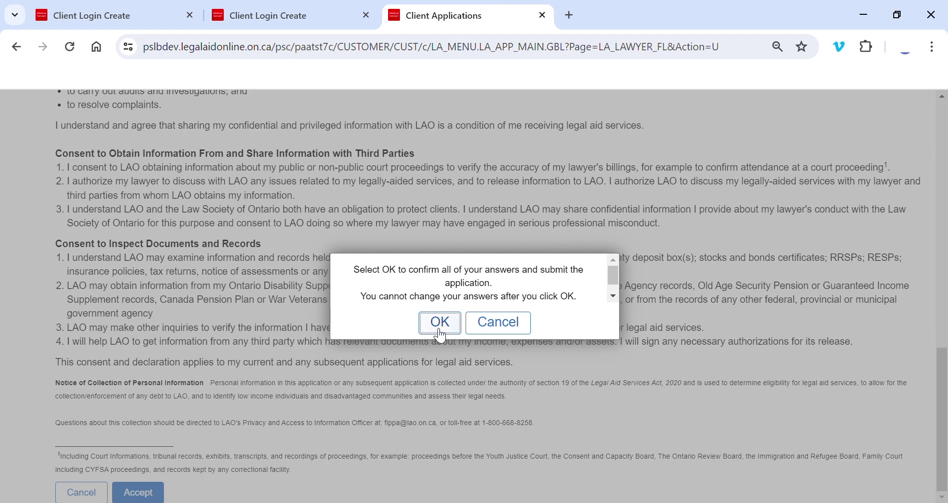
pyautogui.click(439, 323)
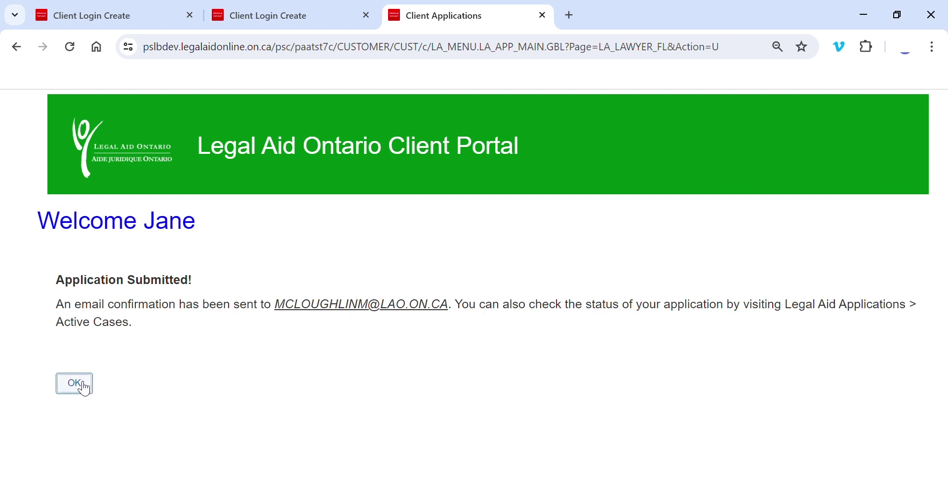
# Step: Dismiss the Application Submitted notice to return to the portal home page
pyautogui.click(82, 388)
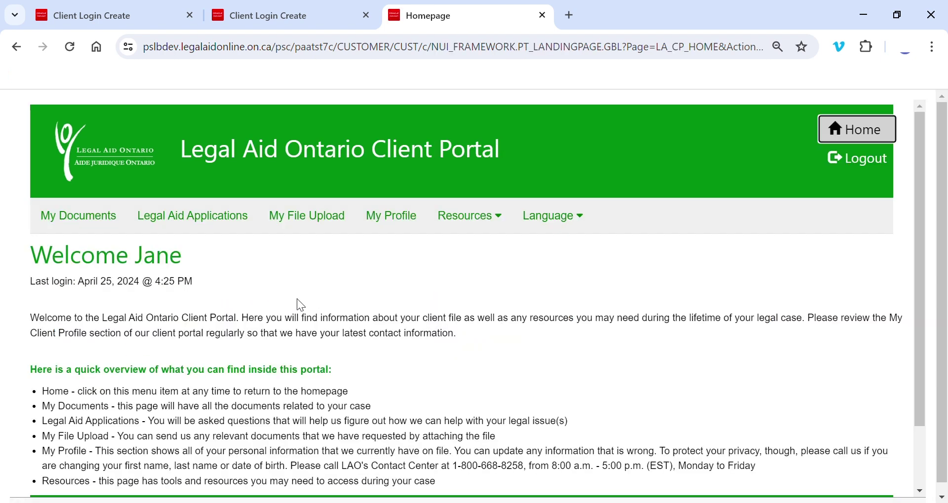
# Step: Go to My Documents and switch to its History view of past documents
pyautogui.click(121, 227)
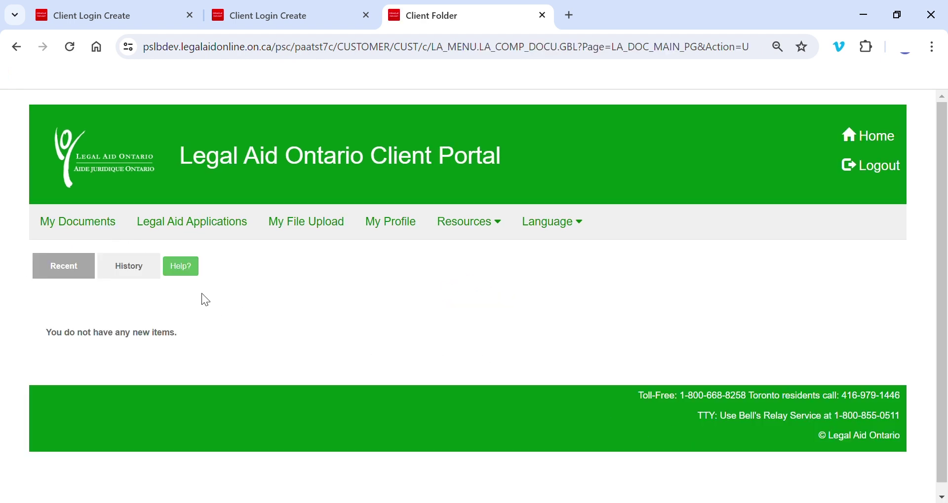
pyautogui.click(147, 274)
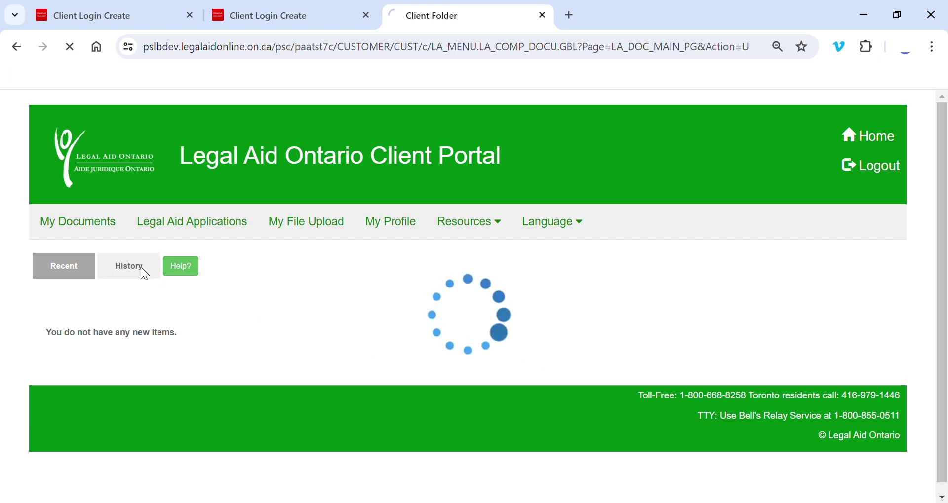